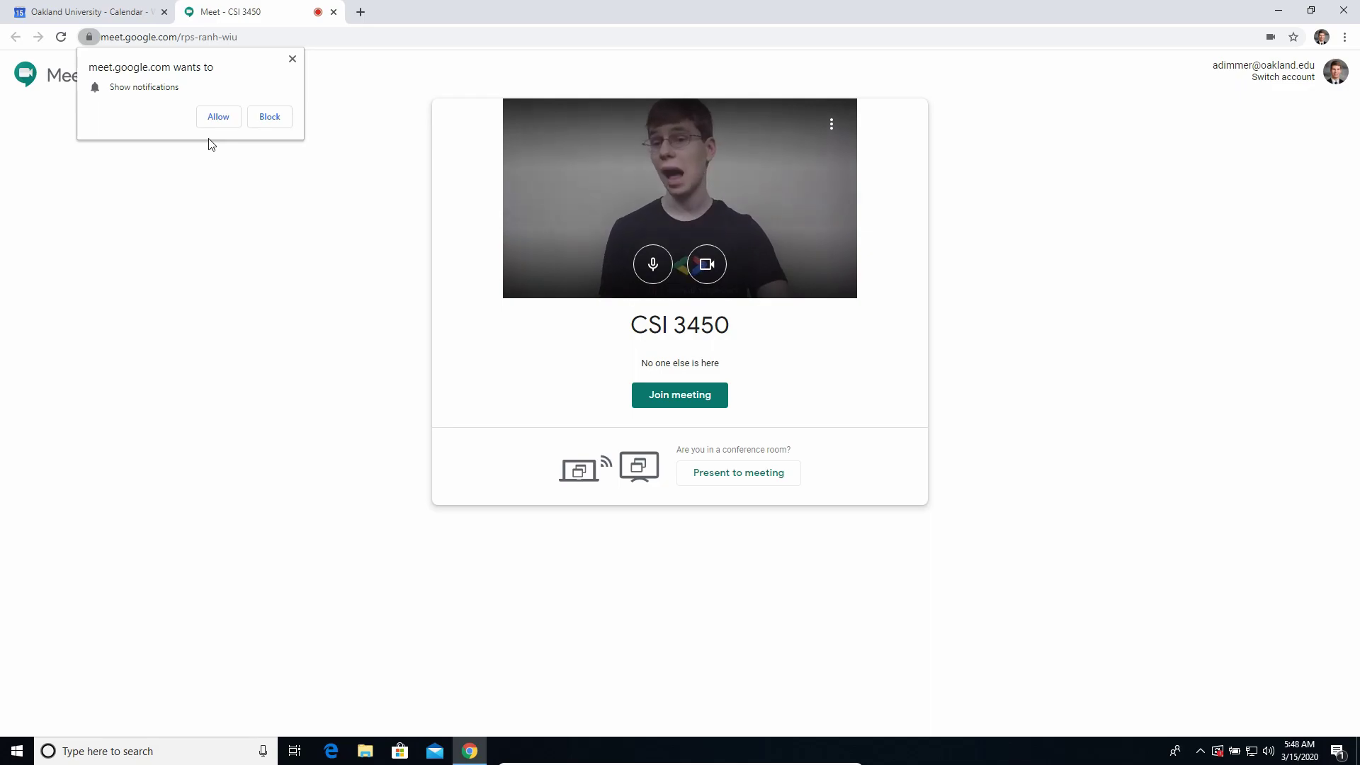
Step: Allow notifications from meet.google.com and review the audio and video device settings, keeping the default microphone
{"action": "left_click", "coordinate": [207, 124]}
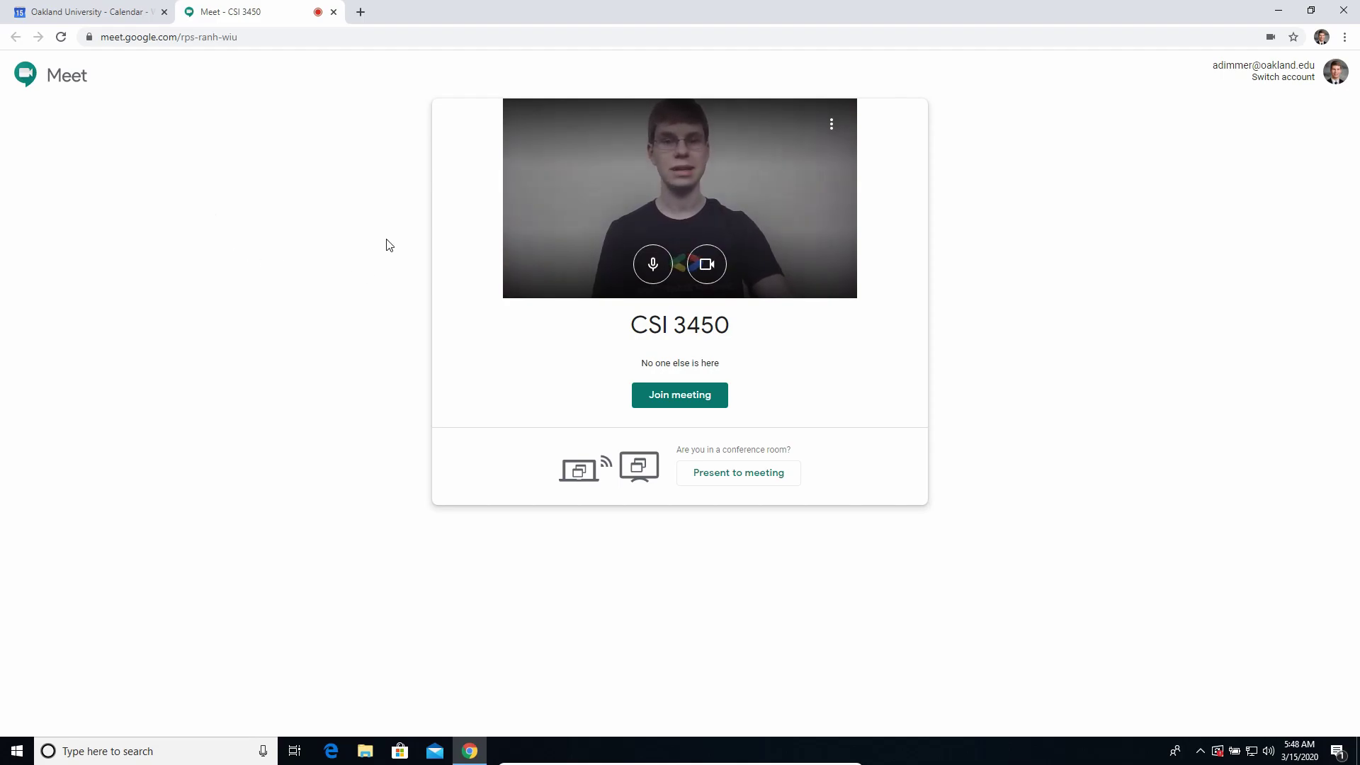
{"action": "left_click", "coordinate": [832, 126]}
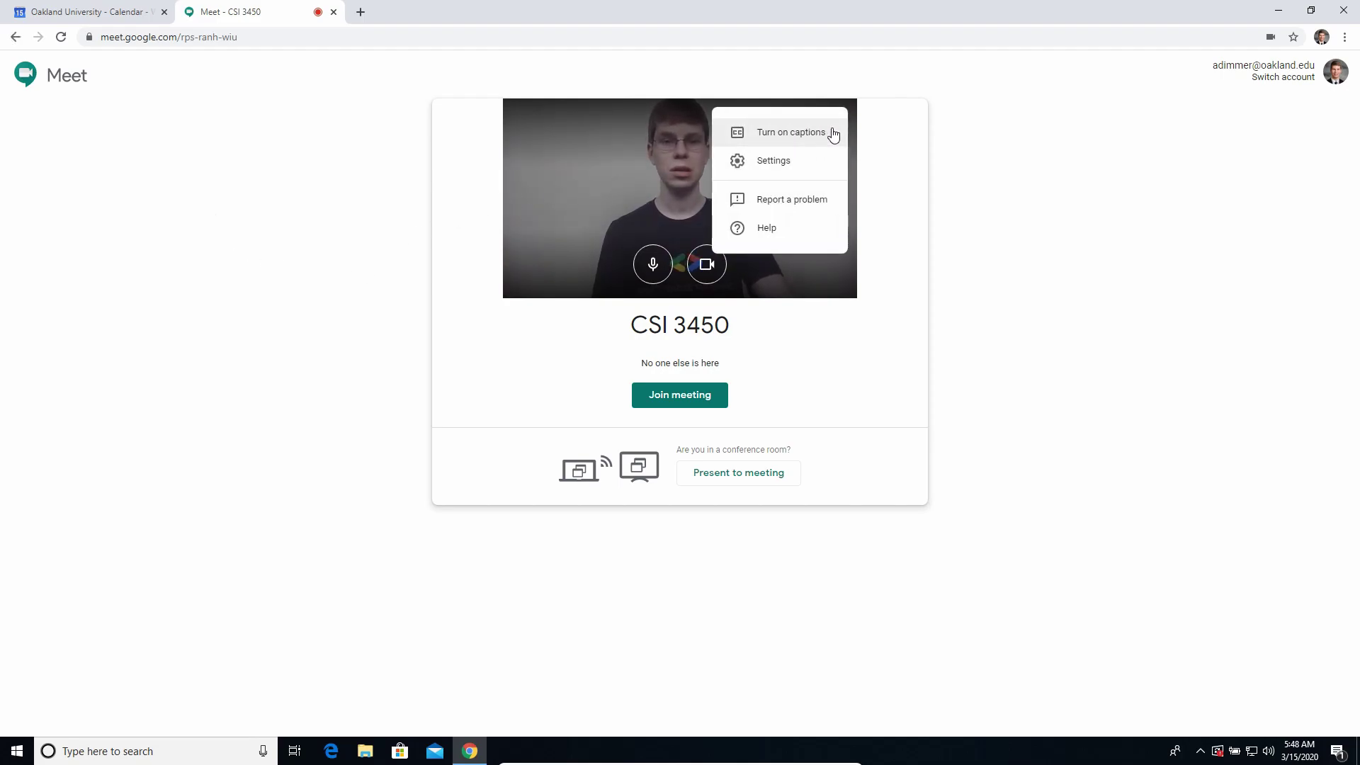
{"action": "left_click", "coordinate": [811, 164]}
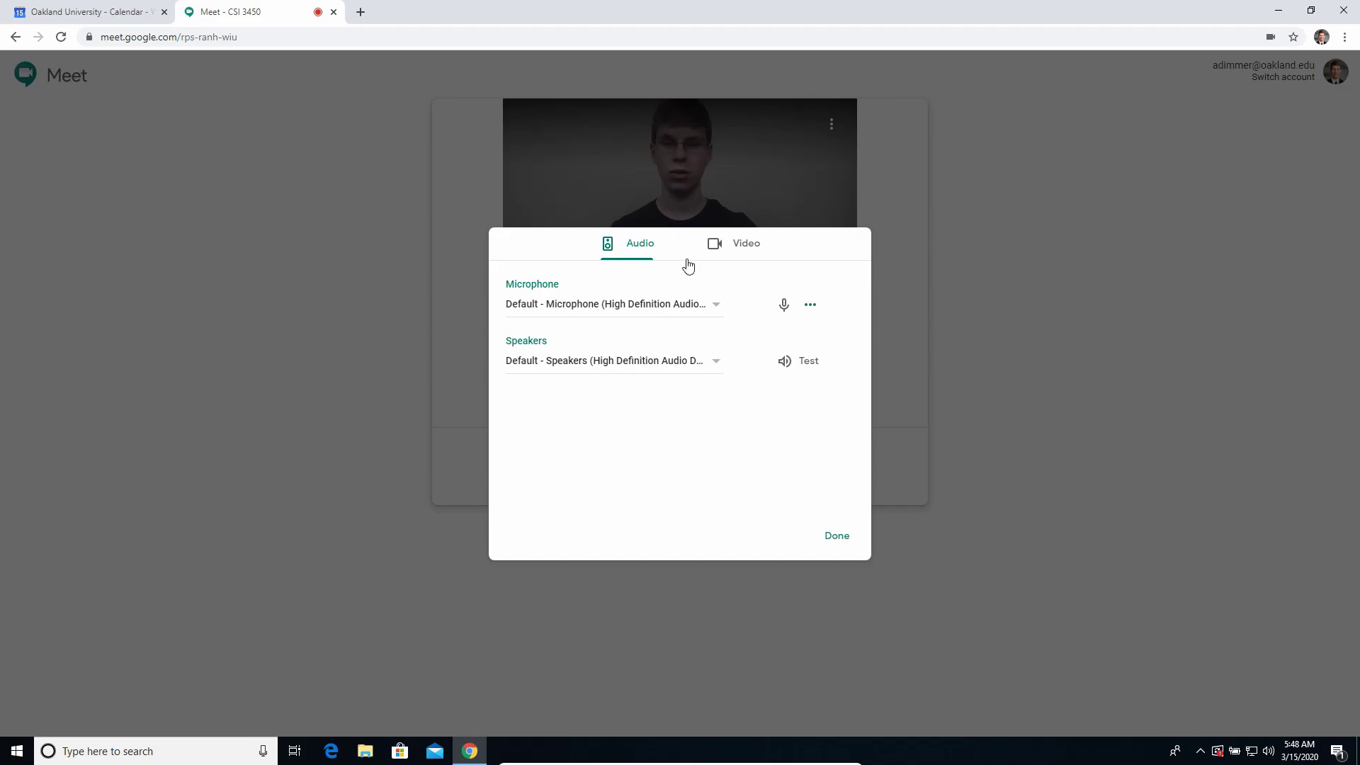
{"action": "left_click", "coordinate": [739, 246]}
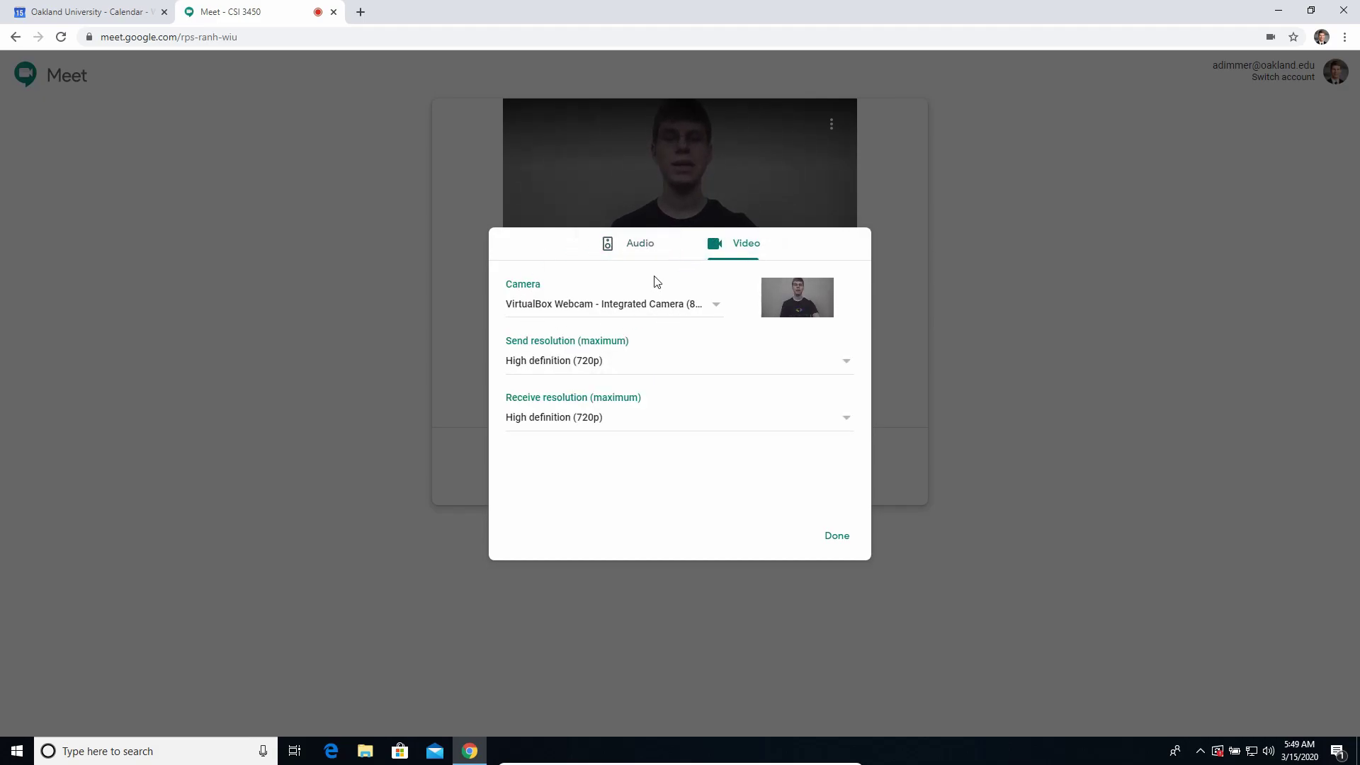
{"action": "left_click", "coordinate": [642, 245]}
{"action": "left_click", "coordinate": [716, 305]}
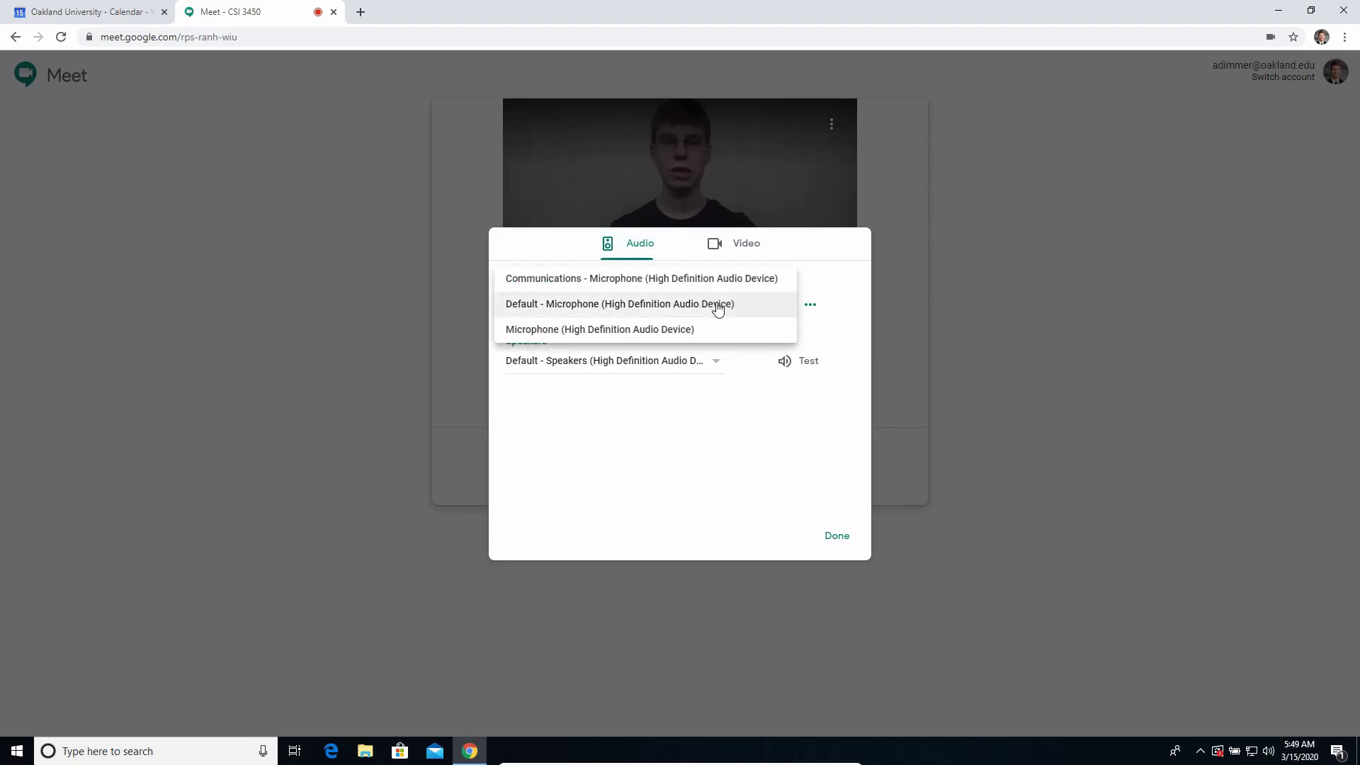
{"action": "left_click", "coordinate": [713, 309]}
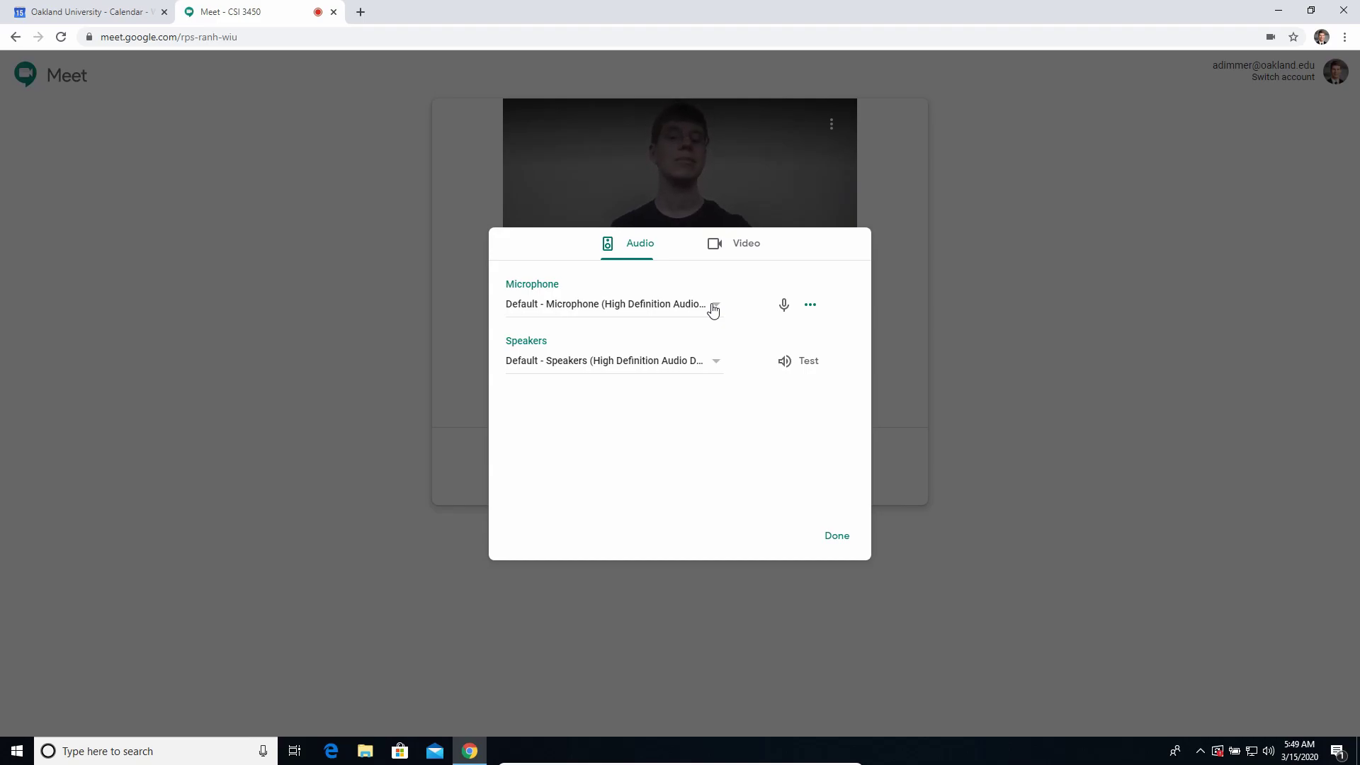
{"action": "left_click", "coordinate": [840, 537]}
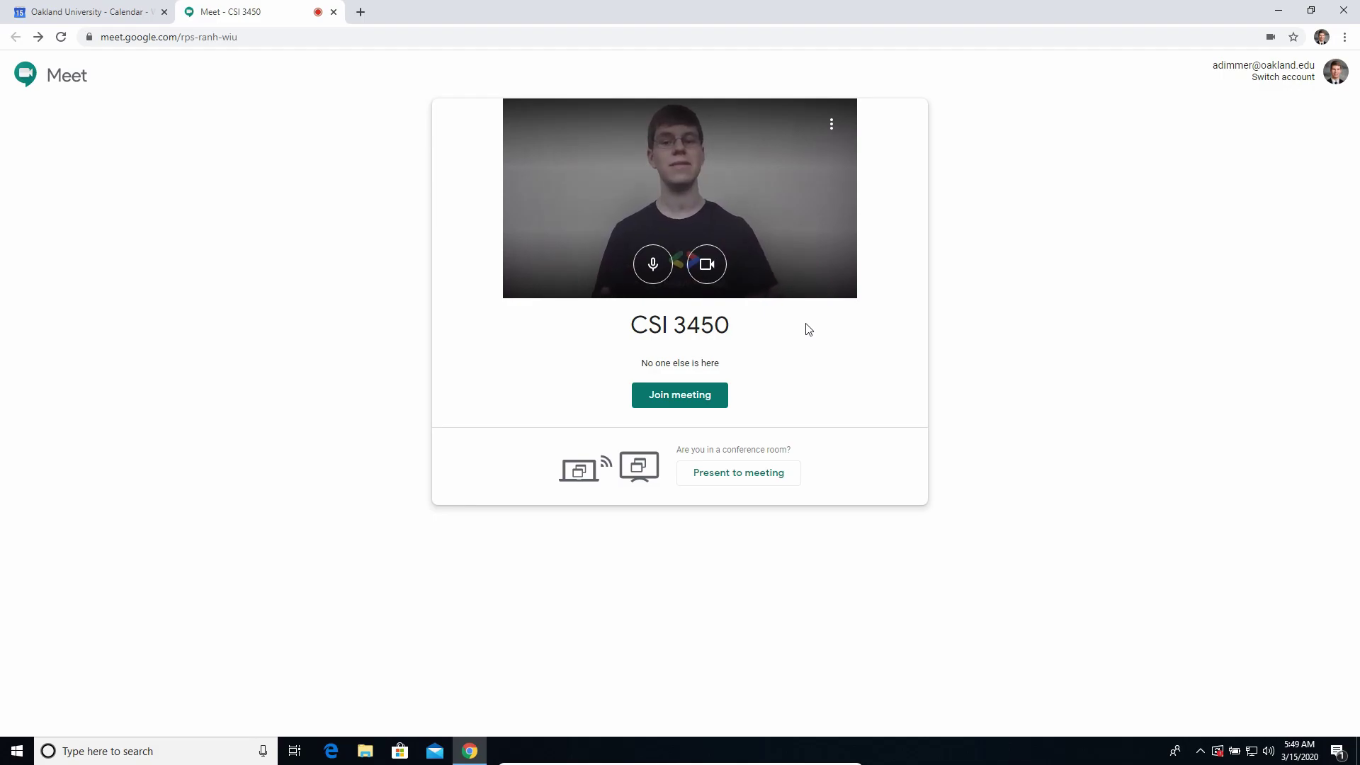
Step: Turn the camera preview off and back on, and join the CSI 3450 meeting
{"action": "left_click", "coordinate": [708, 265]}
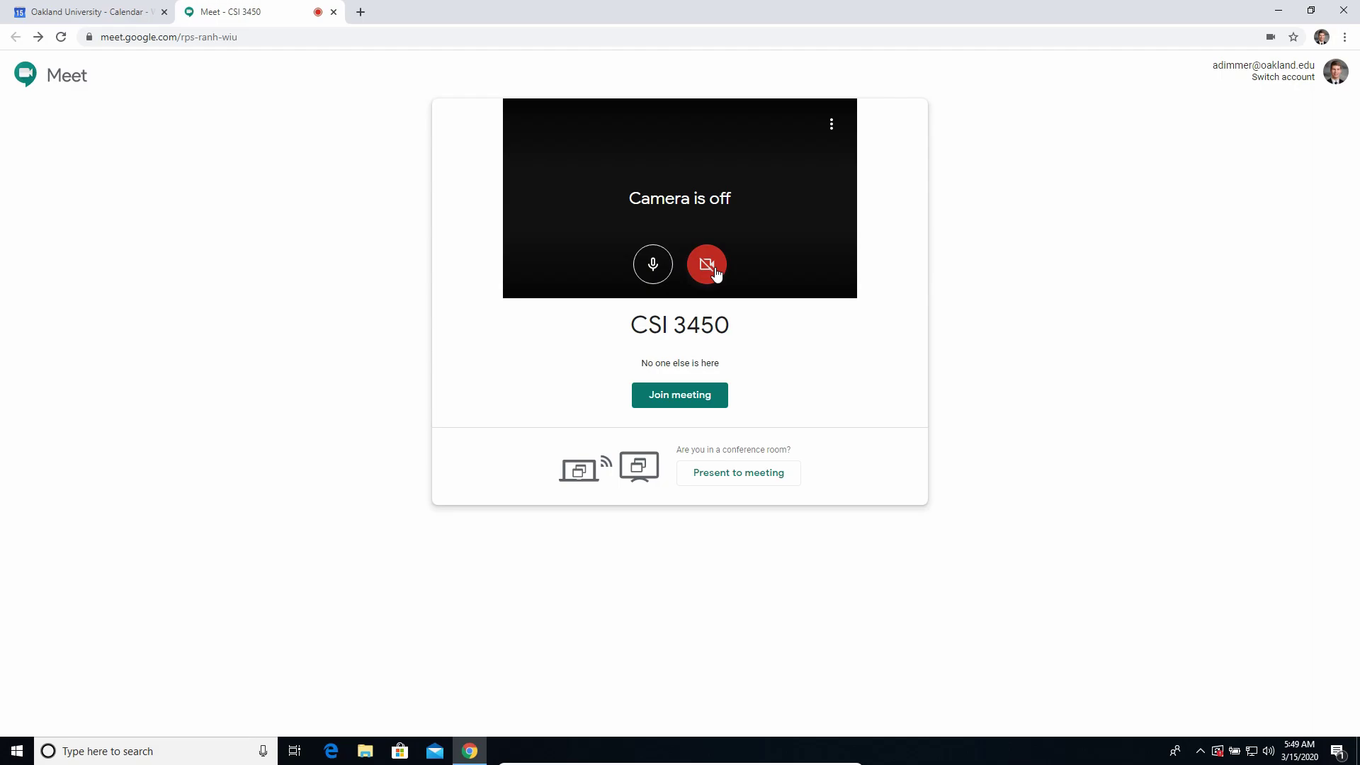
{"action": "left_click", "coordinate": [708, 266]}
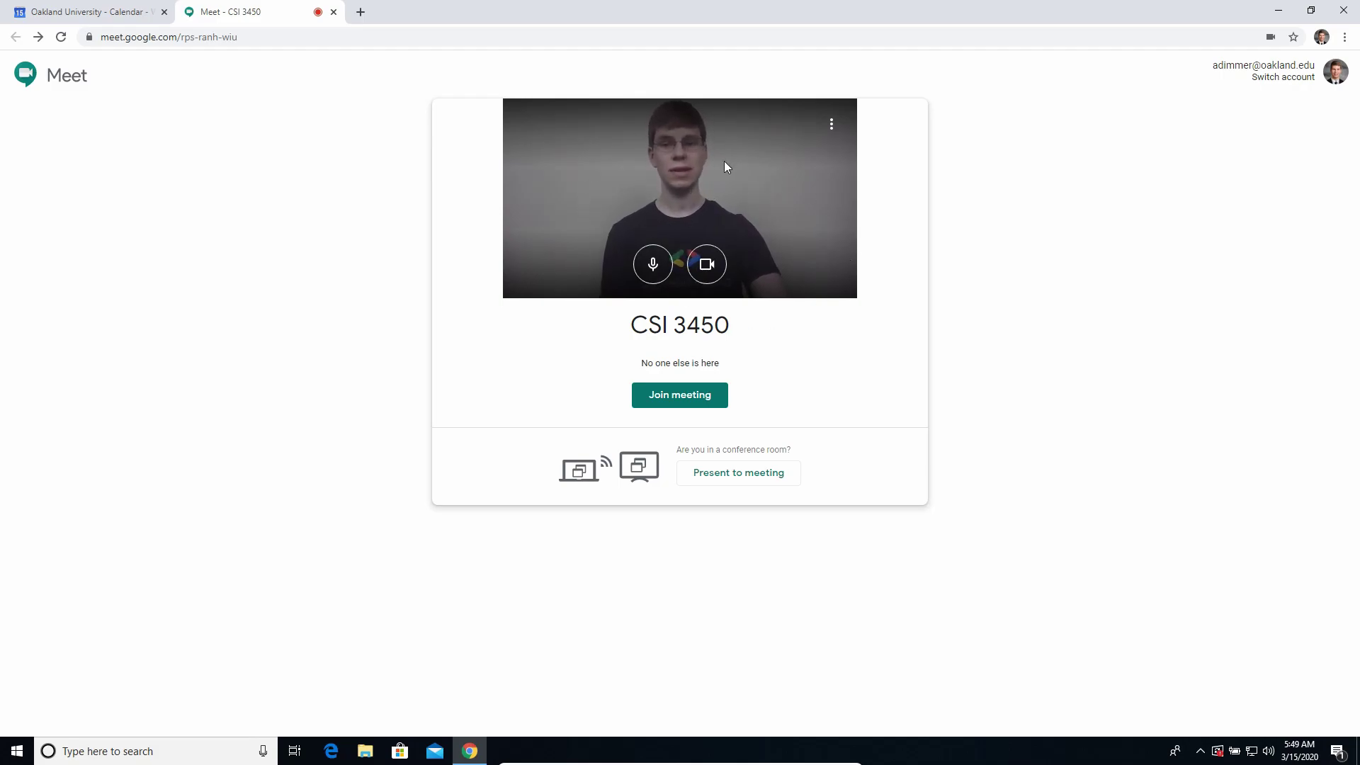
{"action": "left_click", "coordinate": [694, 399]}
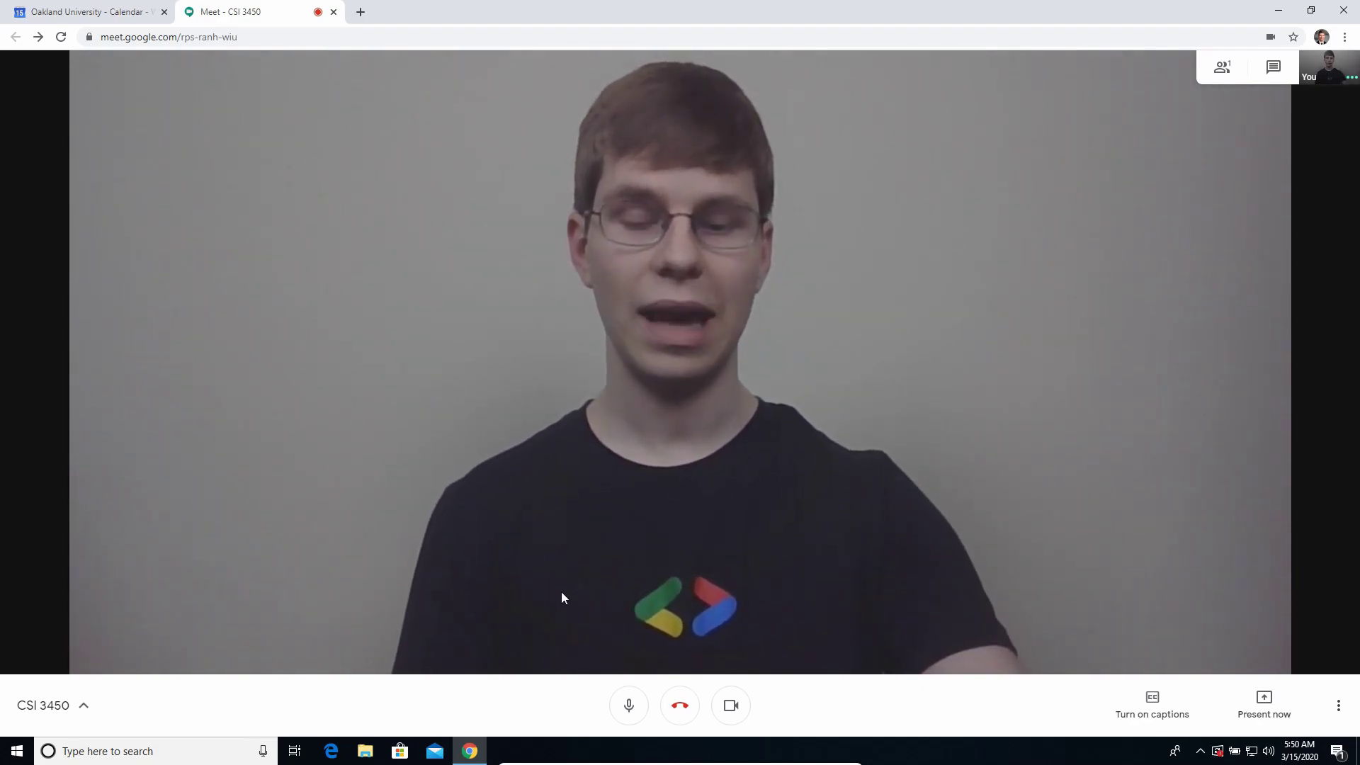
Step: Mute and unmute the microphone, and switch the camera off and back on during the call
{"action": "left_click", "coordinate": [629, 708]}
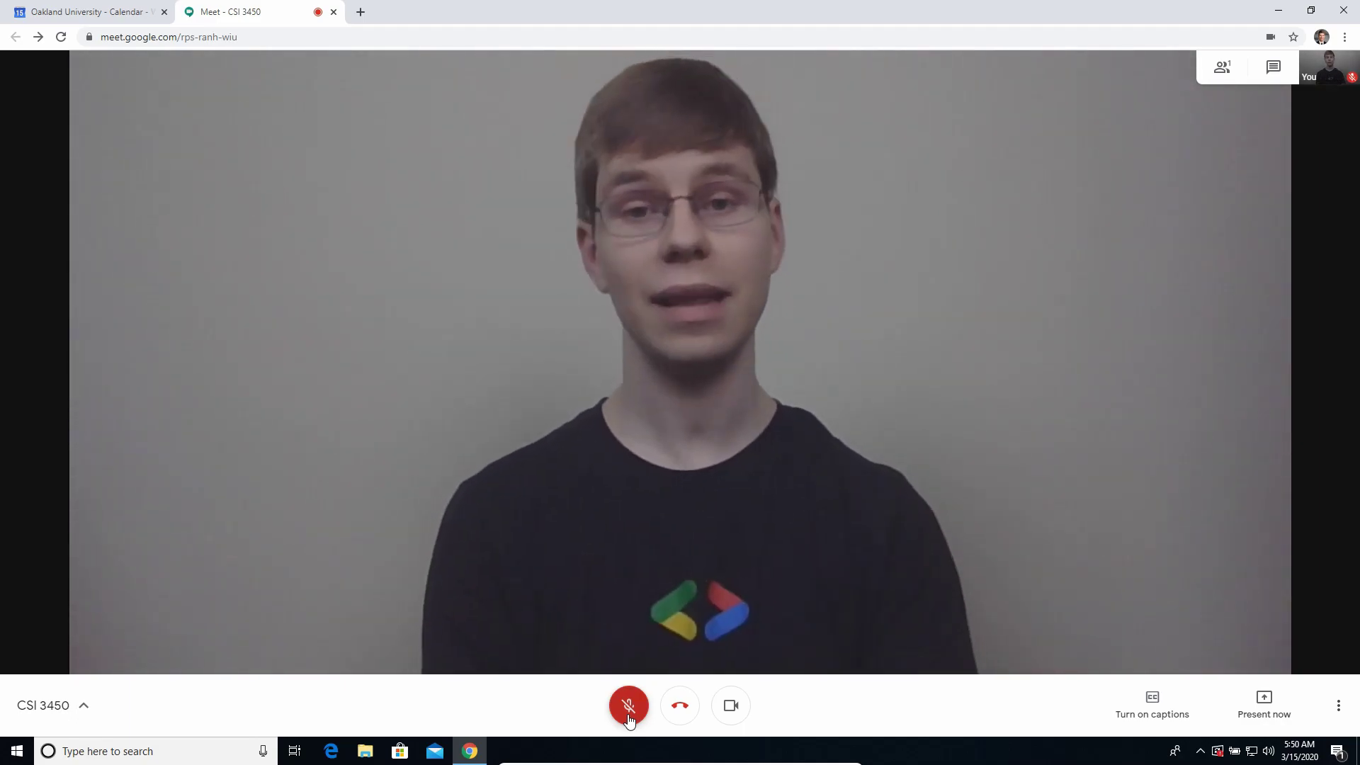
{"action": "left_click", "coordinate": [628, 717]}
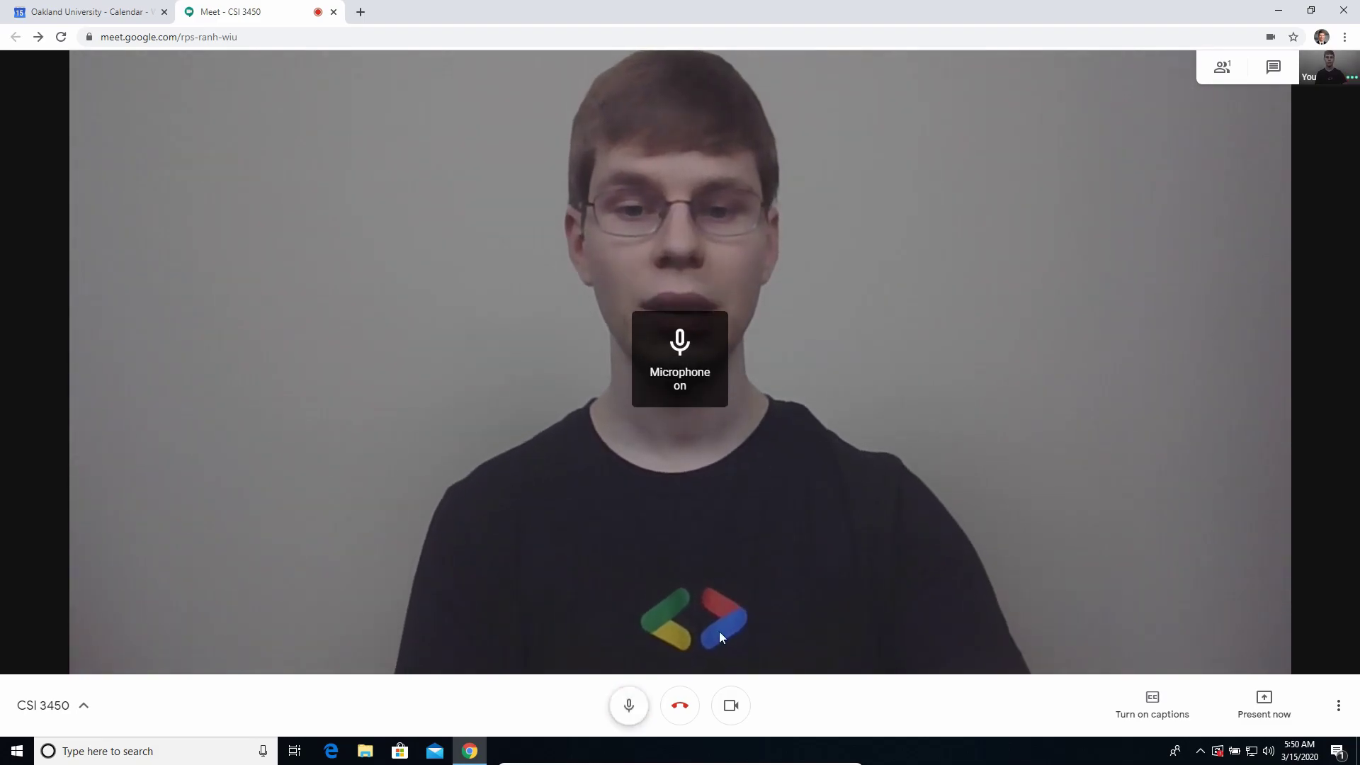
{"action": "left_click", "coordinate": [734, 697]}
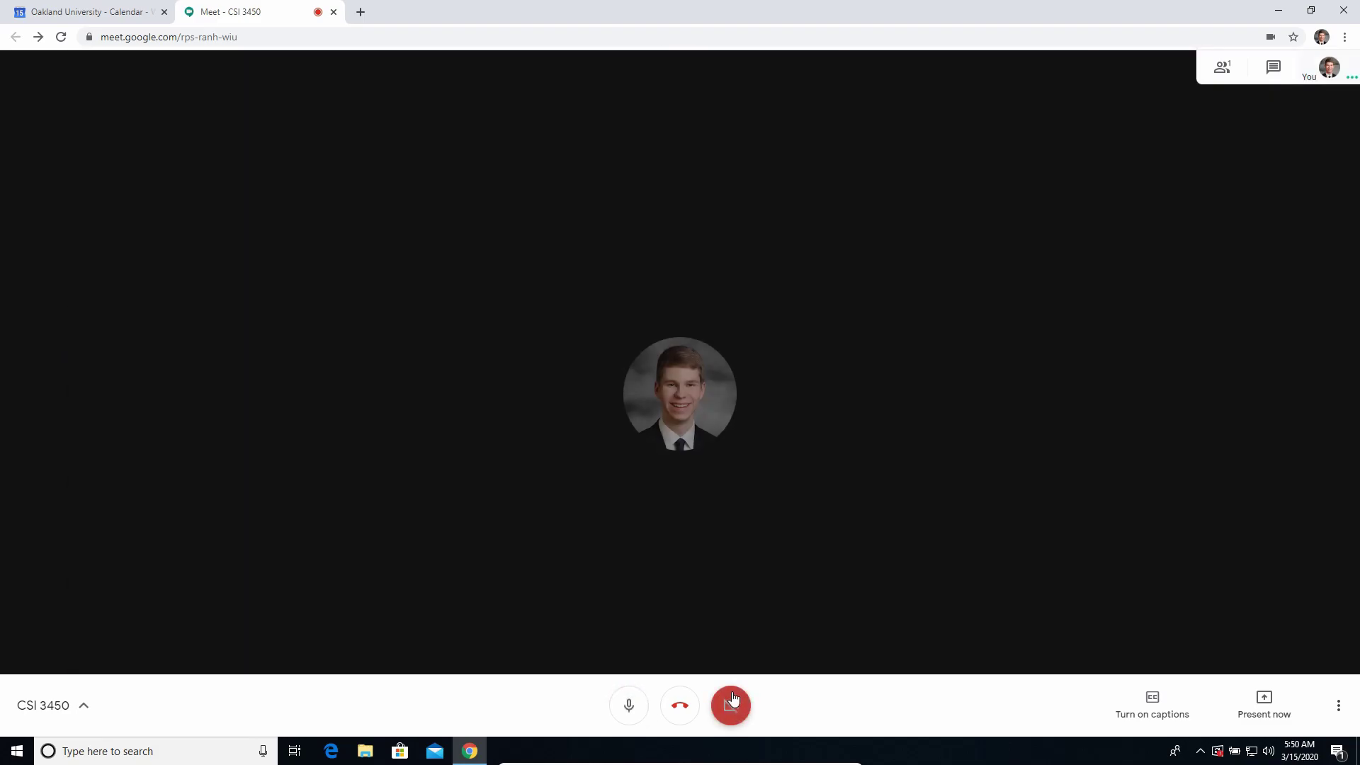
{"action": "left_click", "coordinate": [733, 699]}
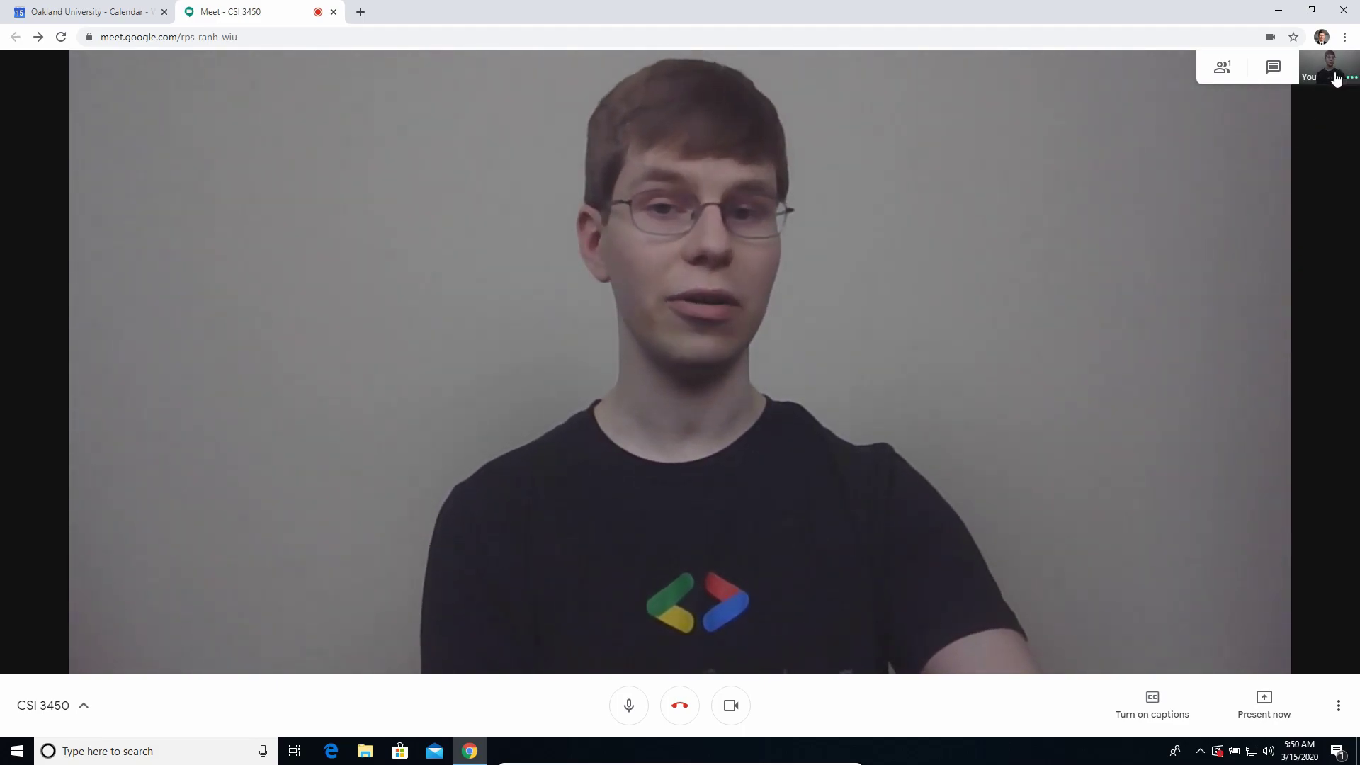
Step: Send the message "Hello!" to everyone in the meeting chat
{"action": "mouse_move", "coordinate": [1336, 78]}
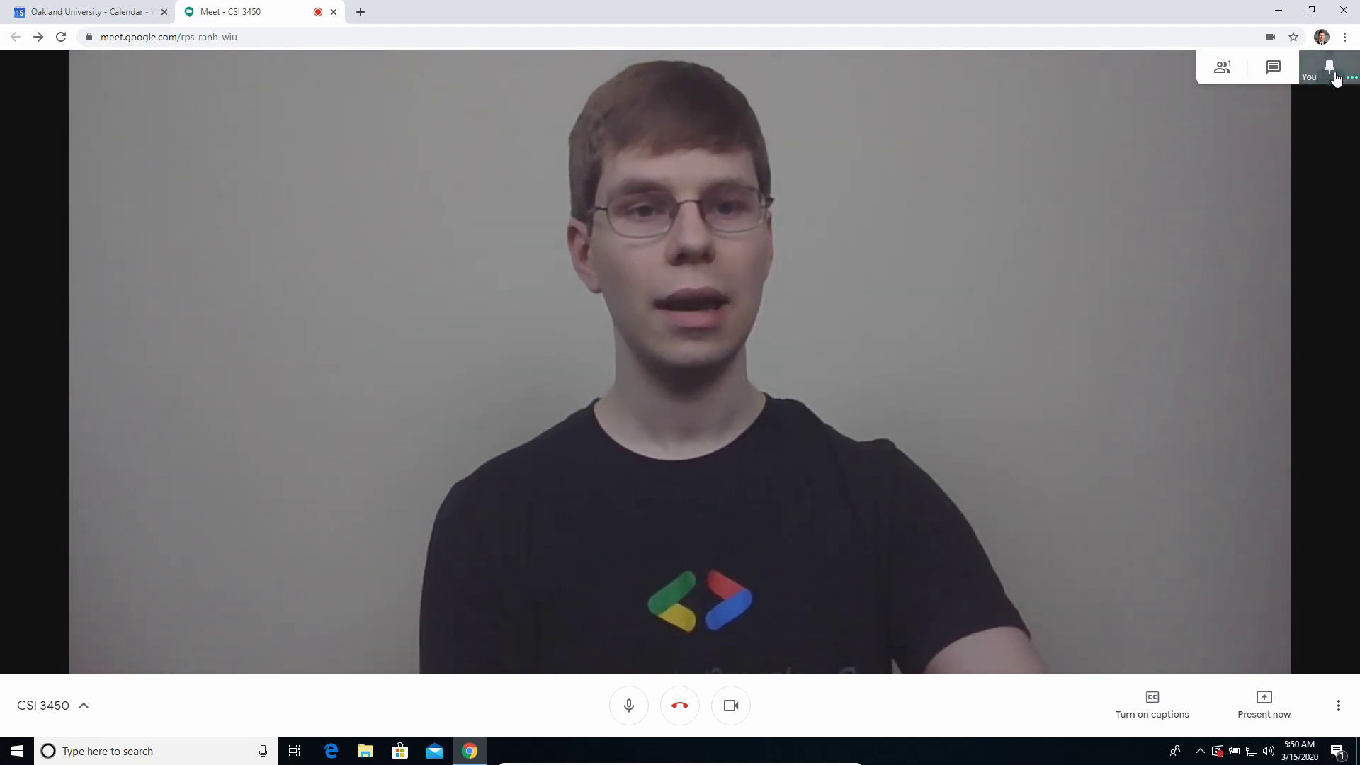
{"action": "left_click", "coordinate": [1272, 71]}
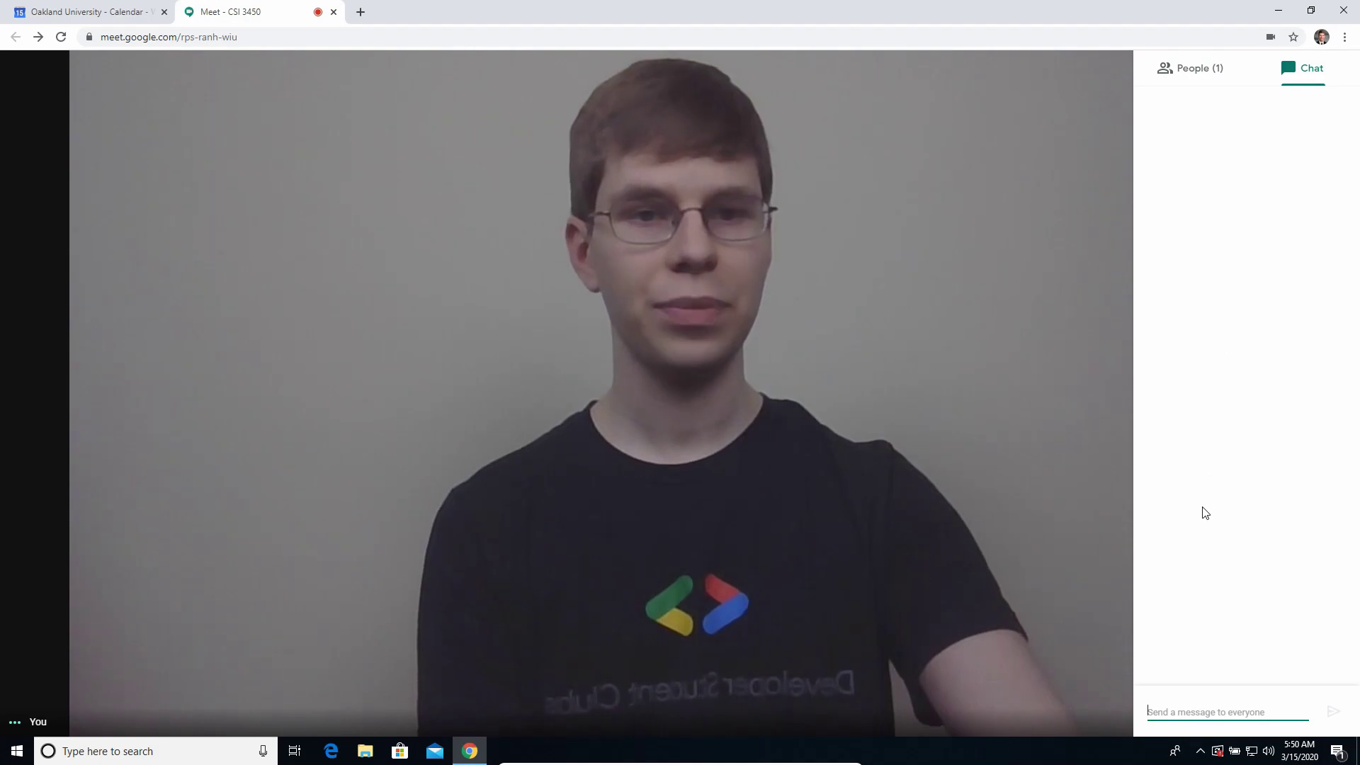
{"action": "type", "text": "H"}
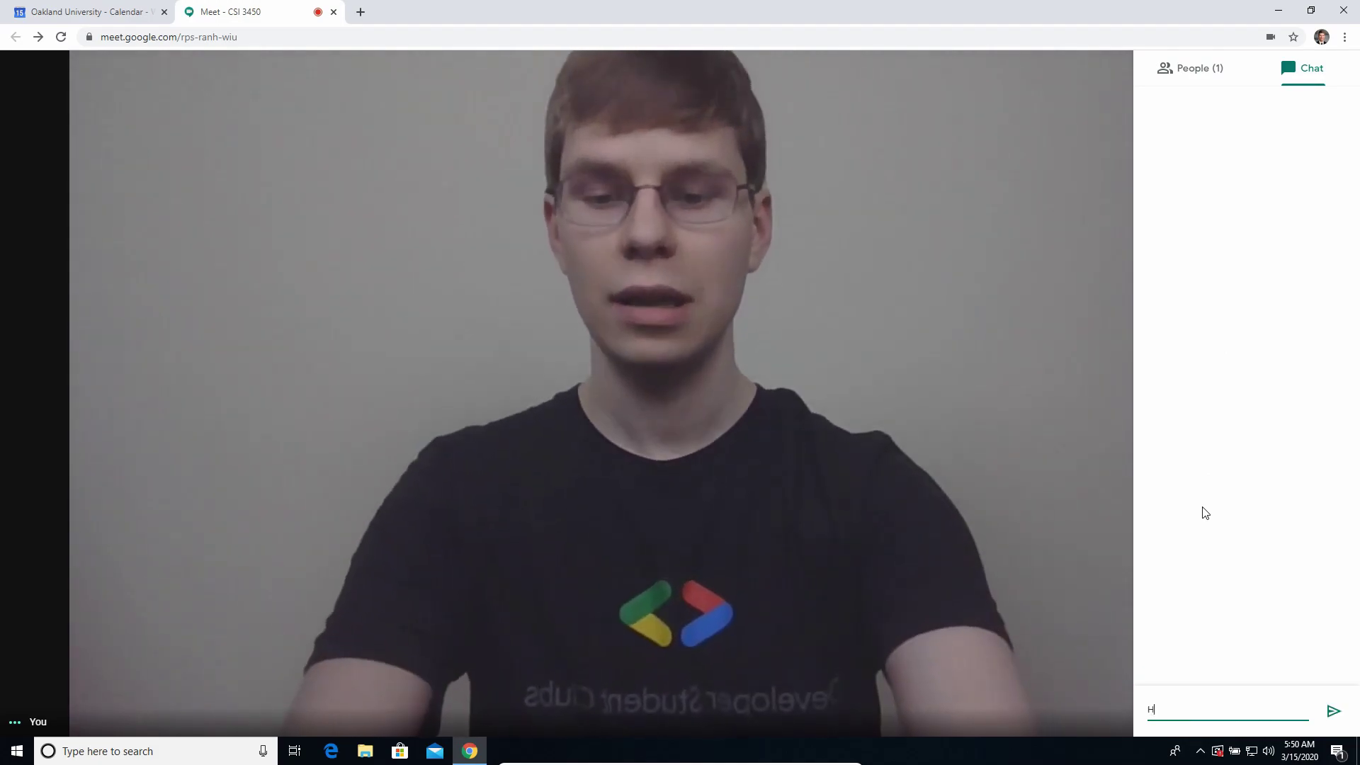
{"action": "type", "text": "ello!"}
{"action": "key", "text": "Return"}
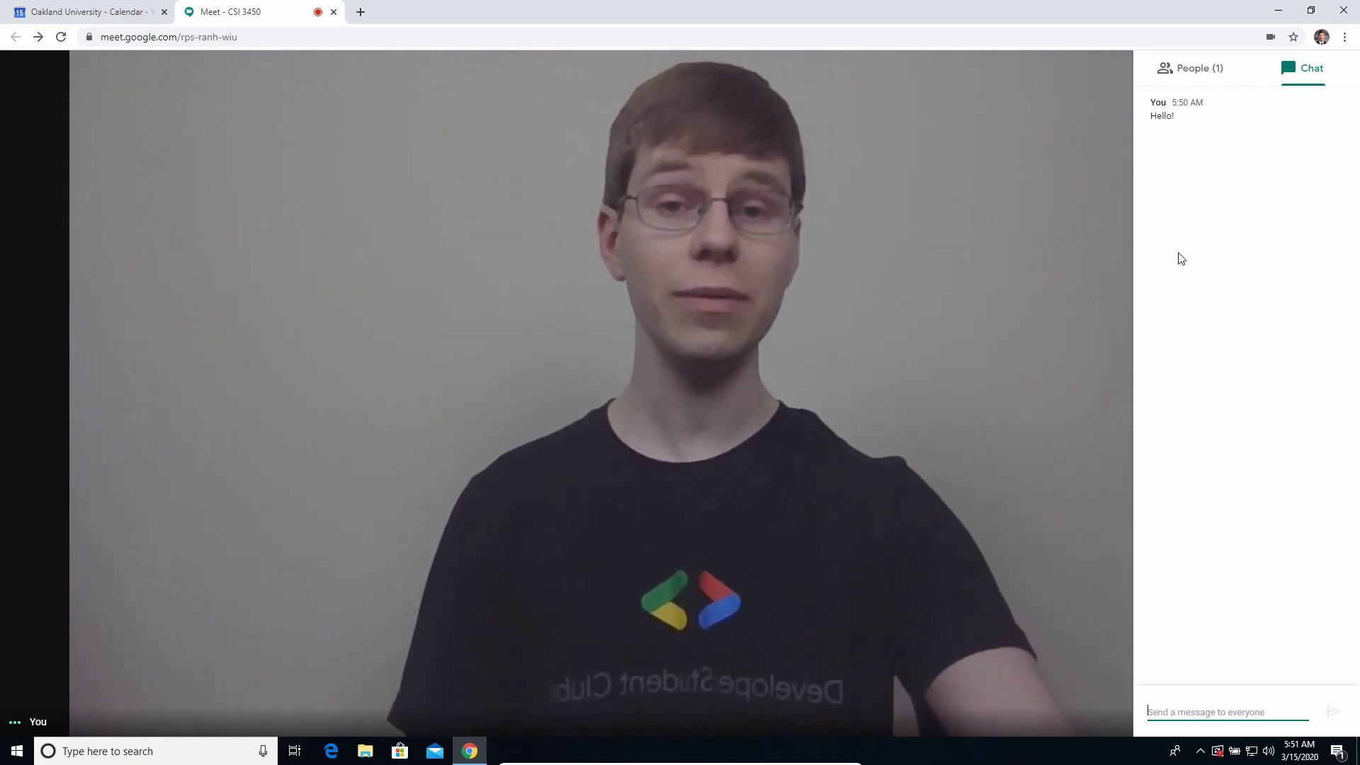
Step: Check the participant list and mute the other participant for everyone in the call
{"action": "left_click", "coordinate": [1195, 69]}
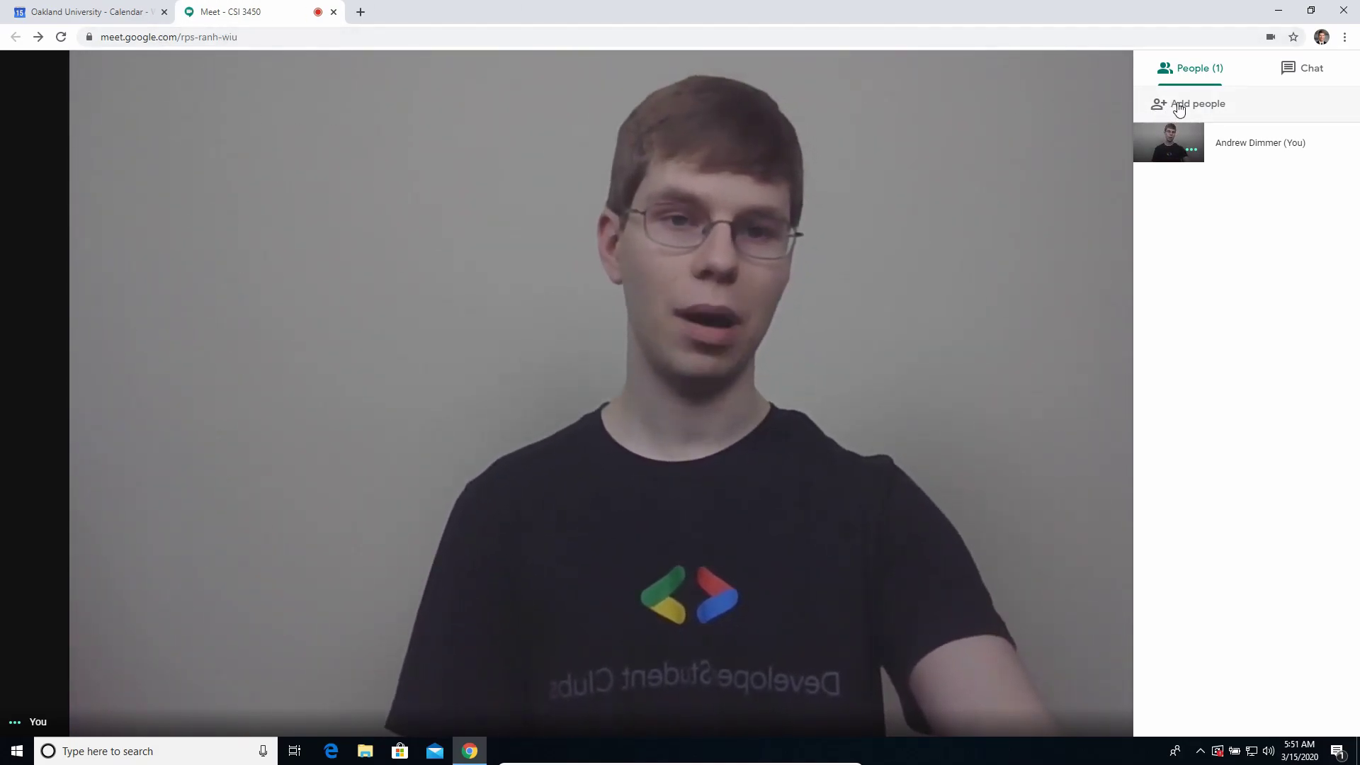
{"action": "left_click", "coordinate": [930, 179]}
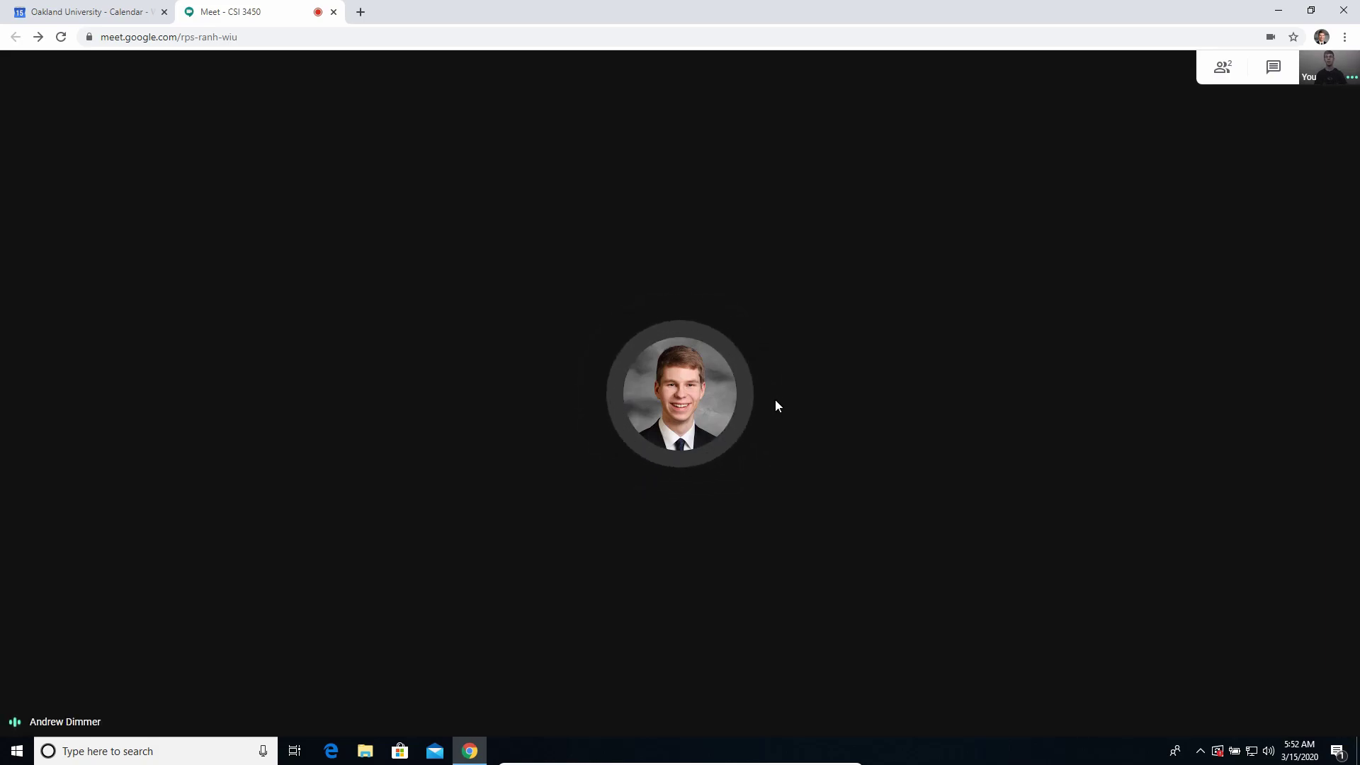
{"action": "left_click", "coordinate": [1230, 70]}
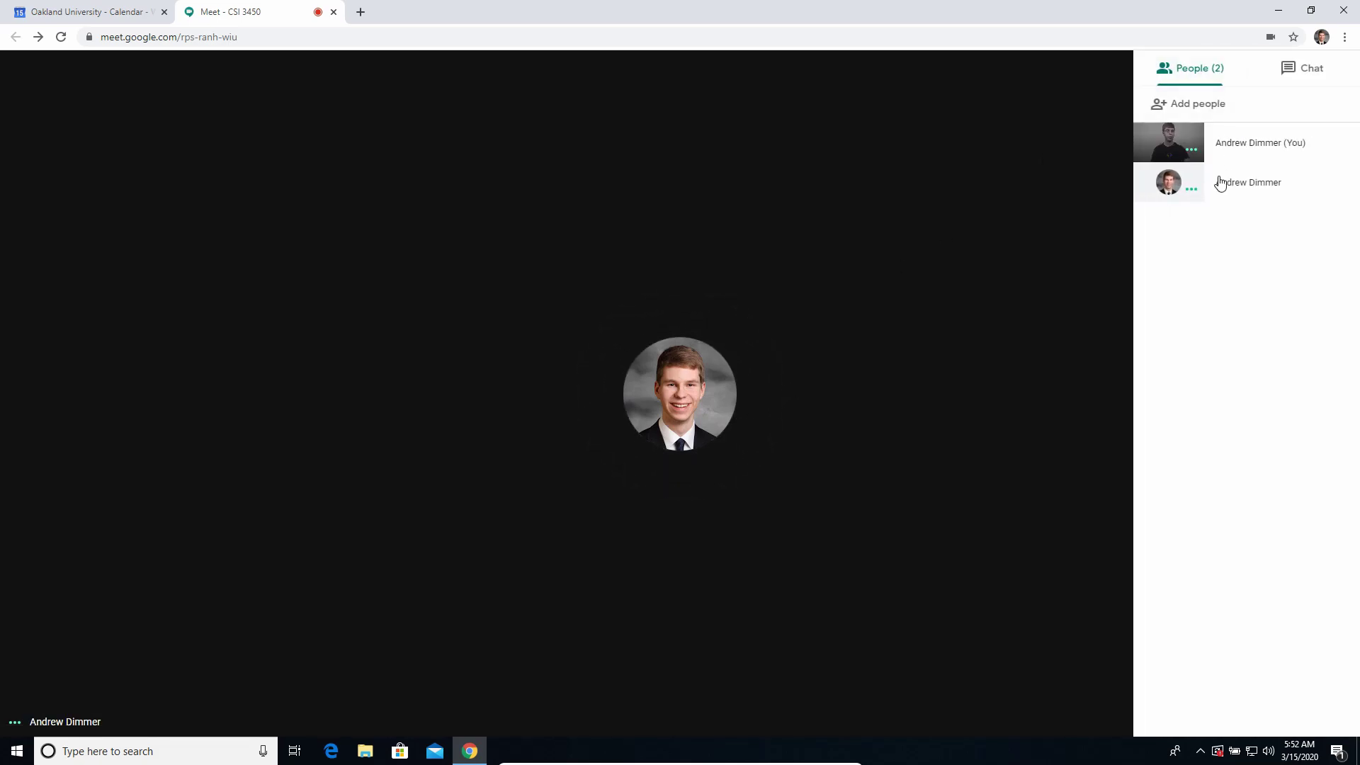
{"action": "left_click", "coordinate": [1336, 183]}
{"action": "left_click", "coordinate": [1248, 222]}
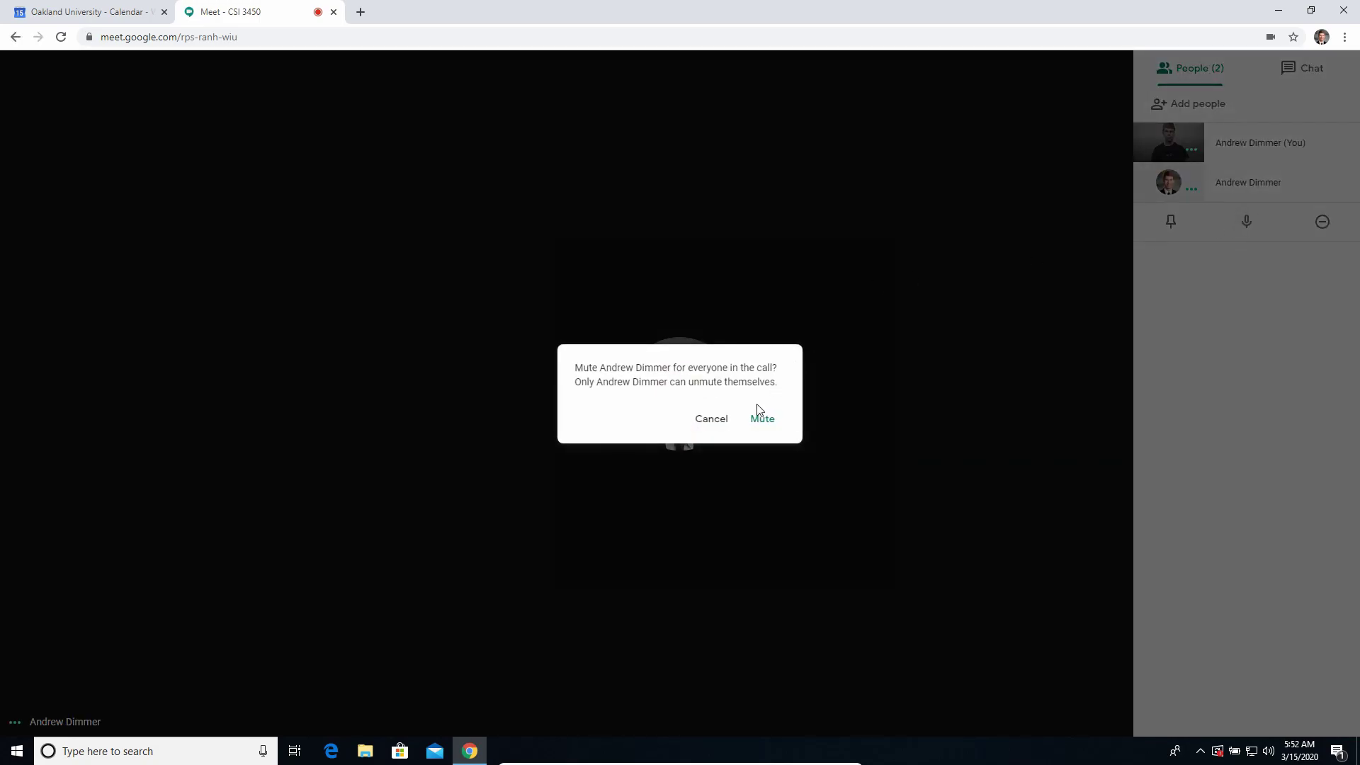
{"action": "left_click", "coordinate": [755, 423]}
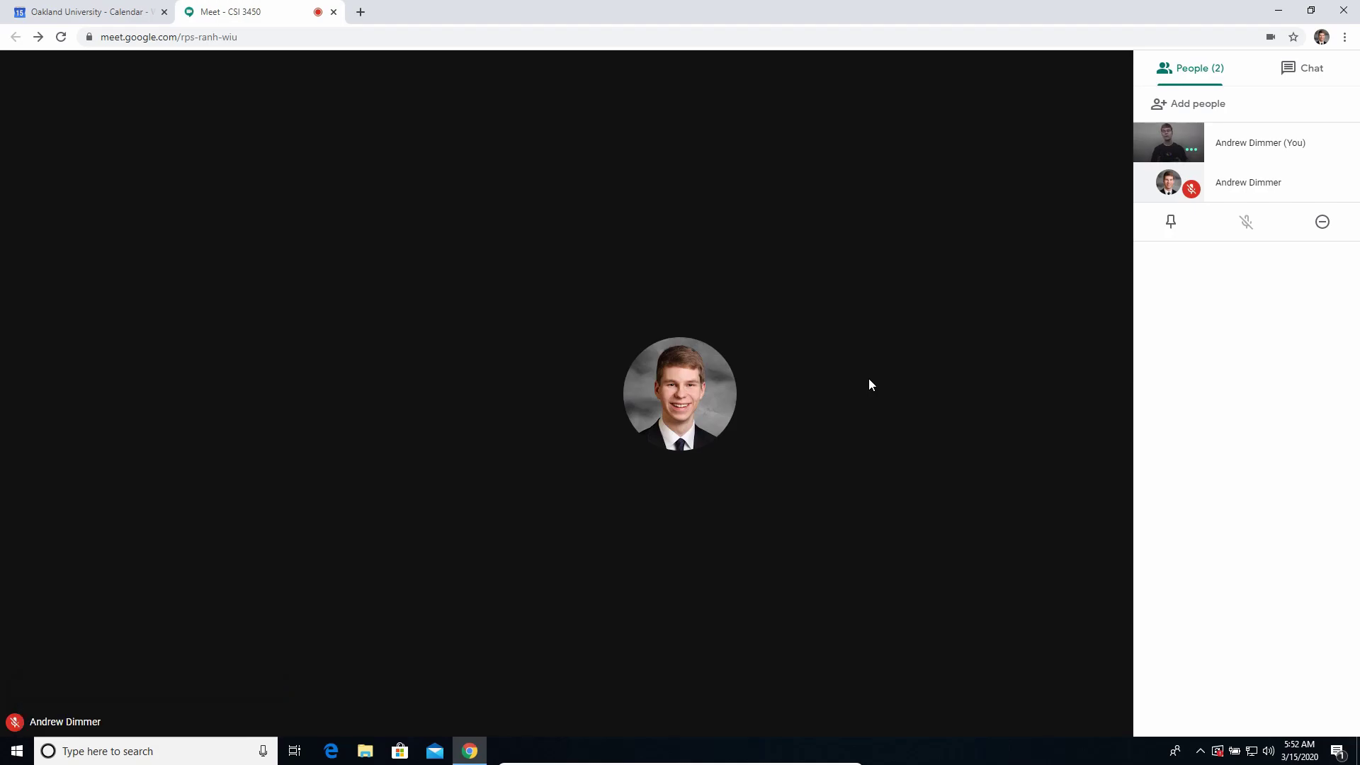
{"action": "left_click", "coordinate": [871, 385]}
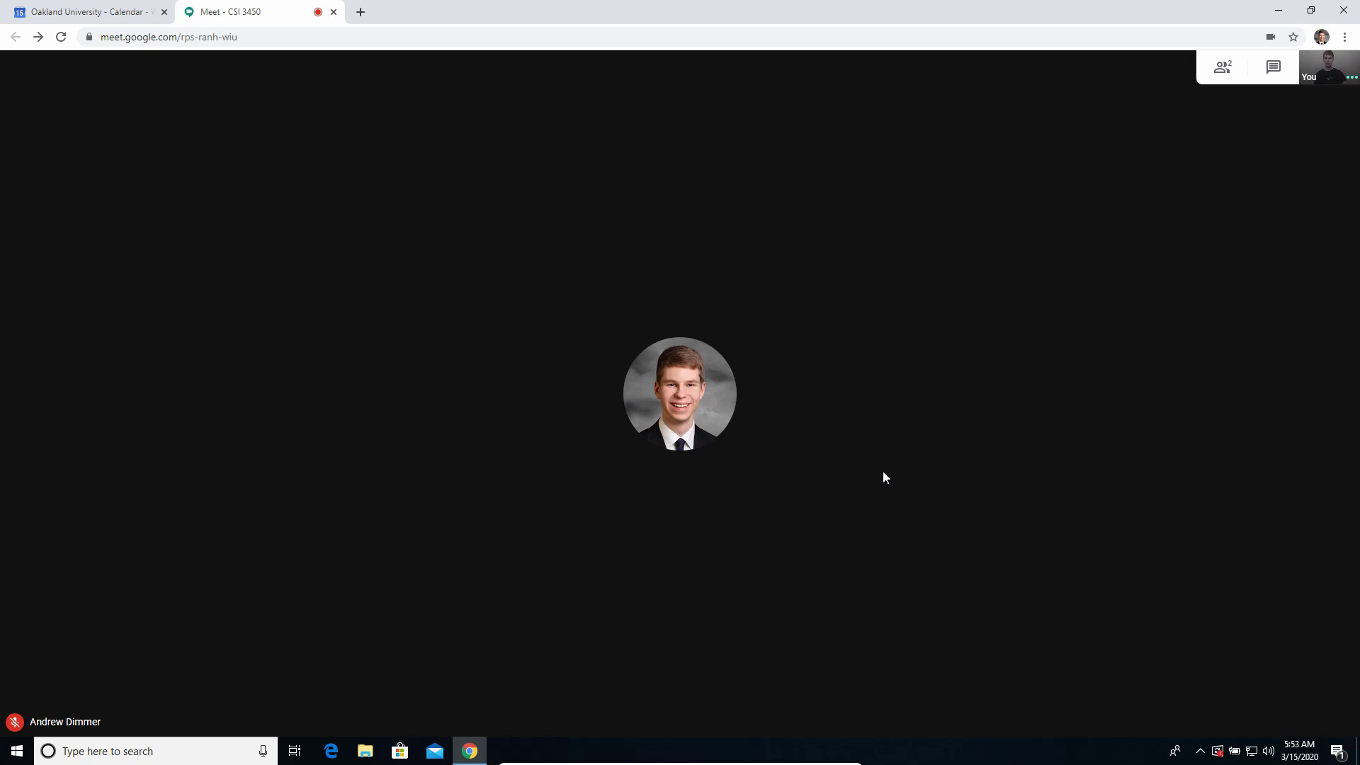
Step: Present the entire screen to everyone in the meeting
{"action": "mouse_move", "coordinate": [883, 472]}
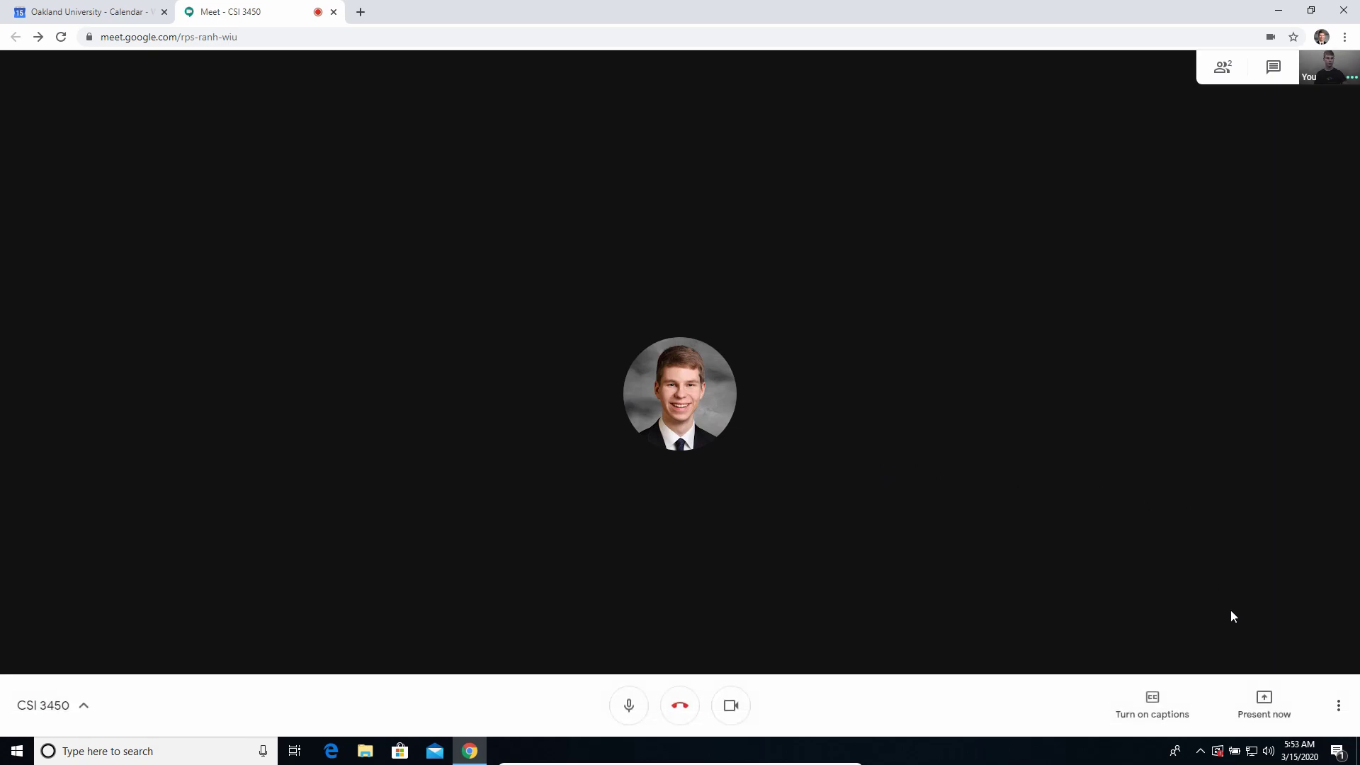
{"action": "left_click", "coordinate": [1256, 711]}
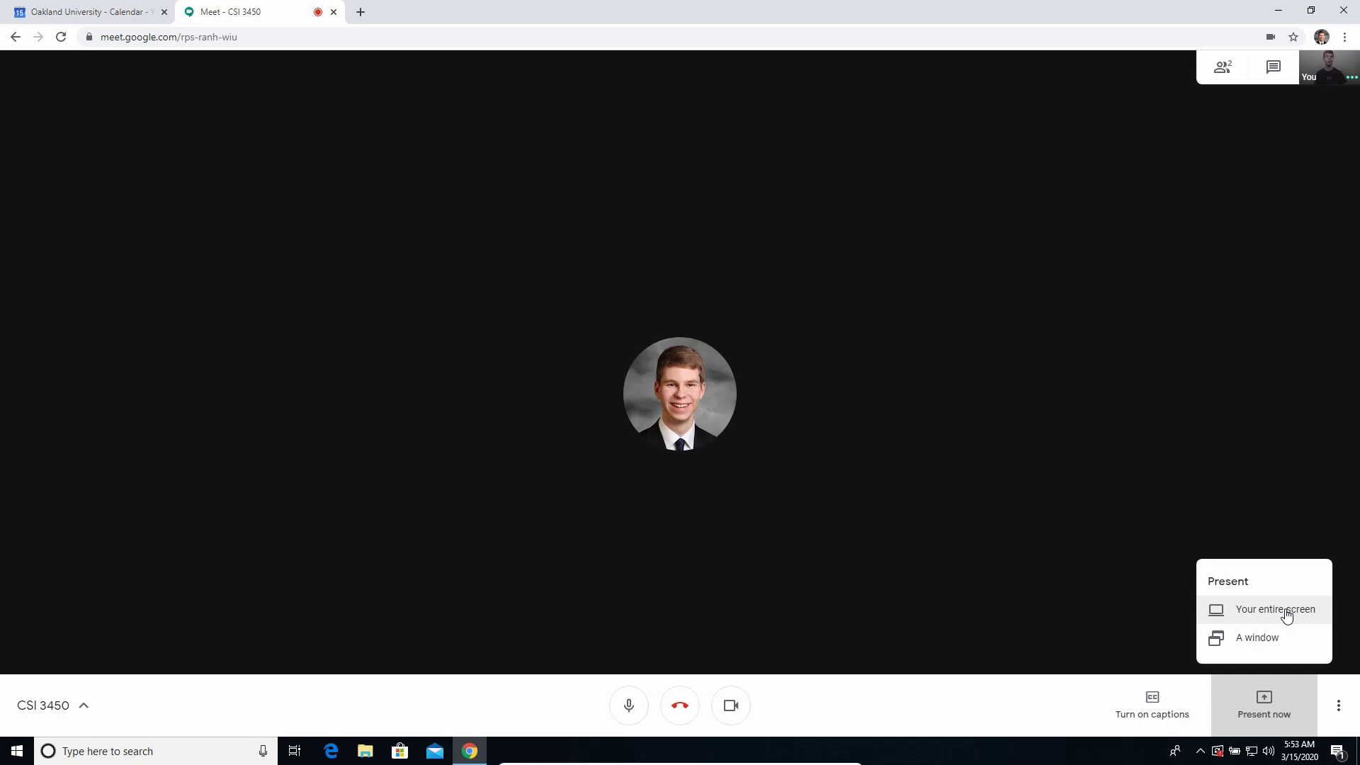
{"action": "left_click", "coordinate": [1286, 614]}
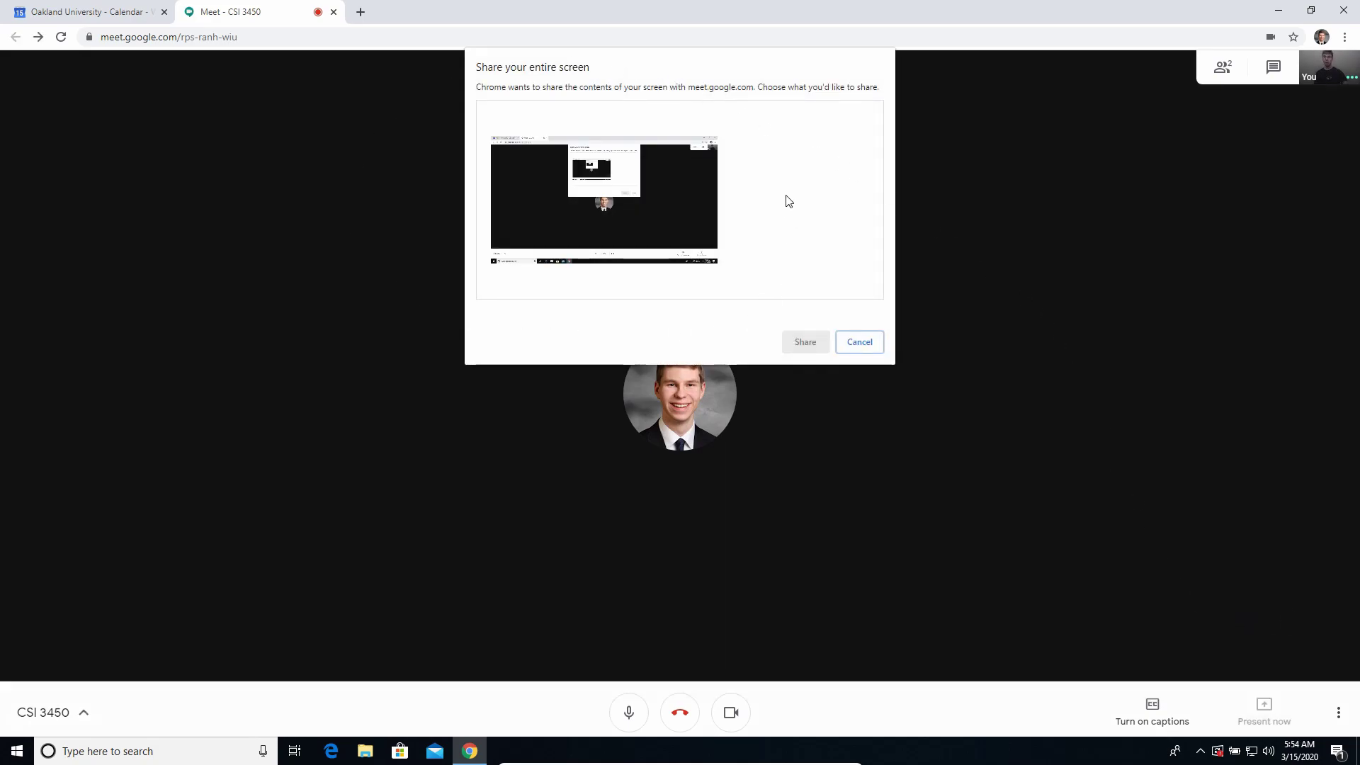
{"action": "left_click", "coordinate": [691, 212]}
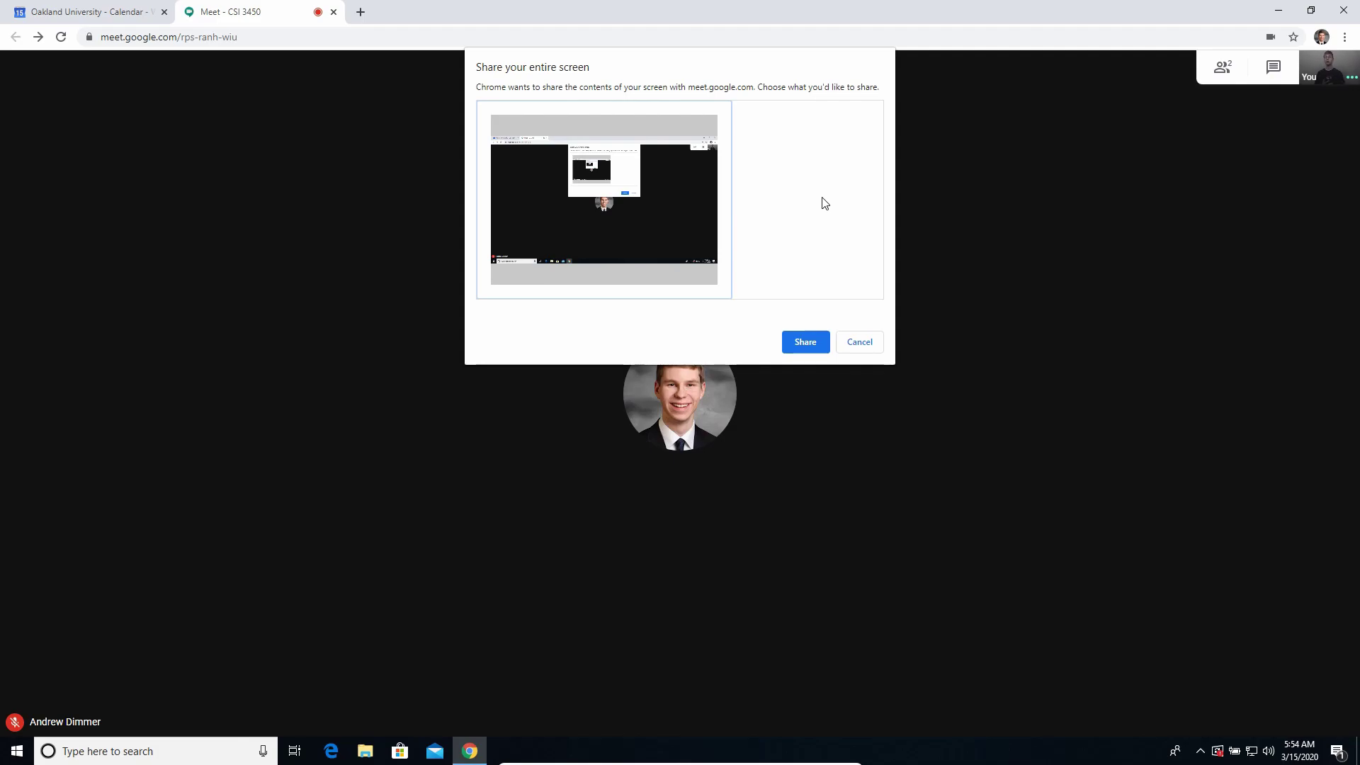
{"action": "left_click", "coordinate": [812, 346]}
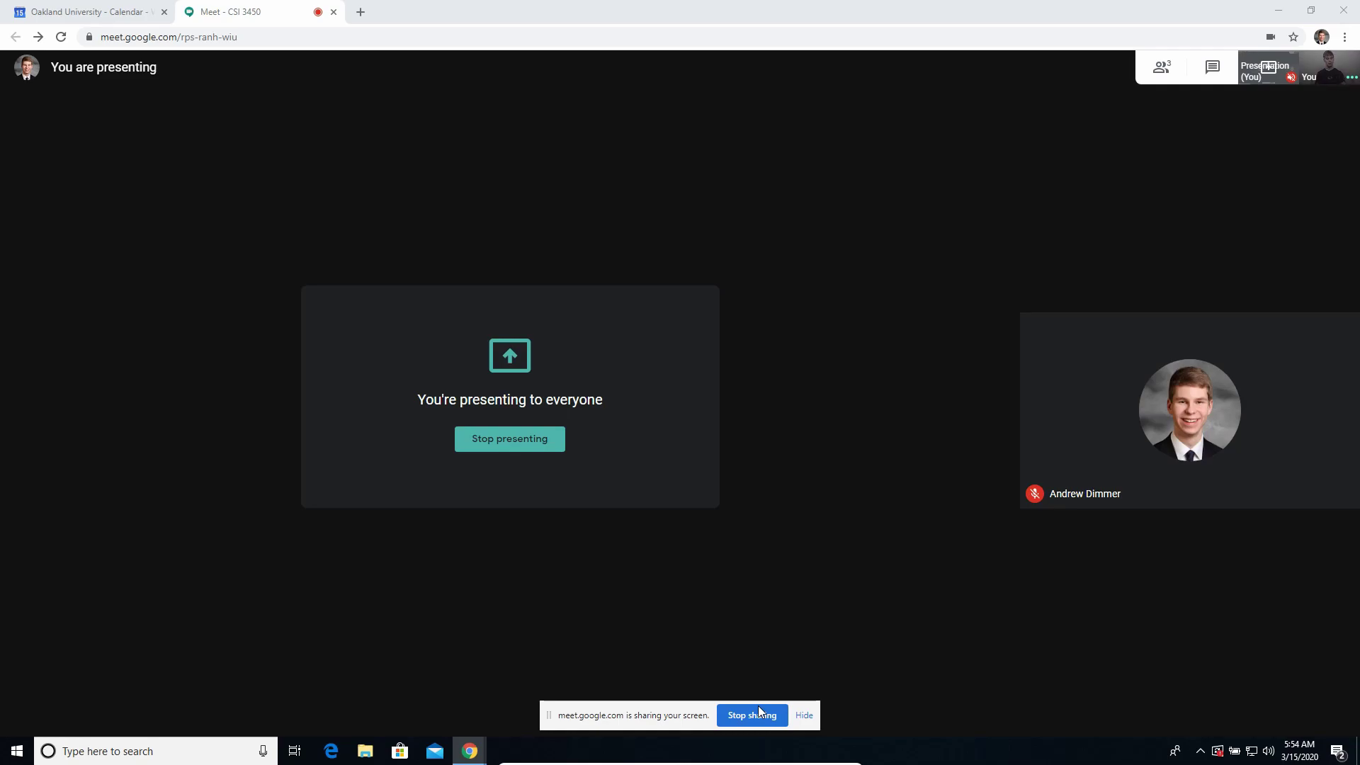
Step: Show a new blank browser tab while sharing, return to the meeting and stop presenting
{"action": "mouse_move", "coordinate": [459, 677]}
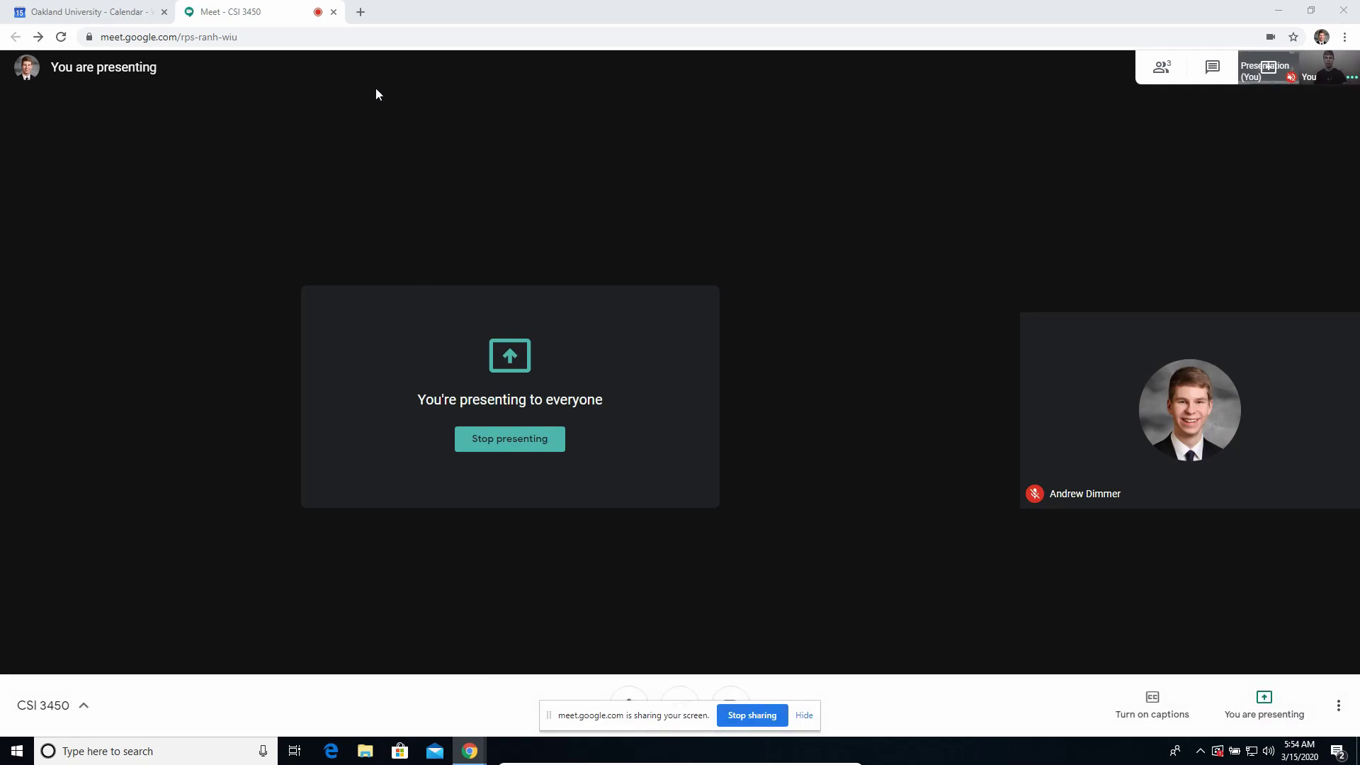
{"action": "left_click", "coordinate": [361, 12]}
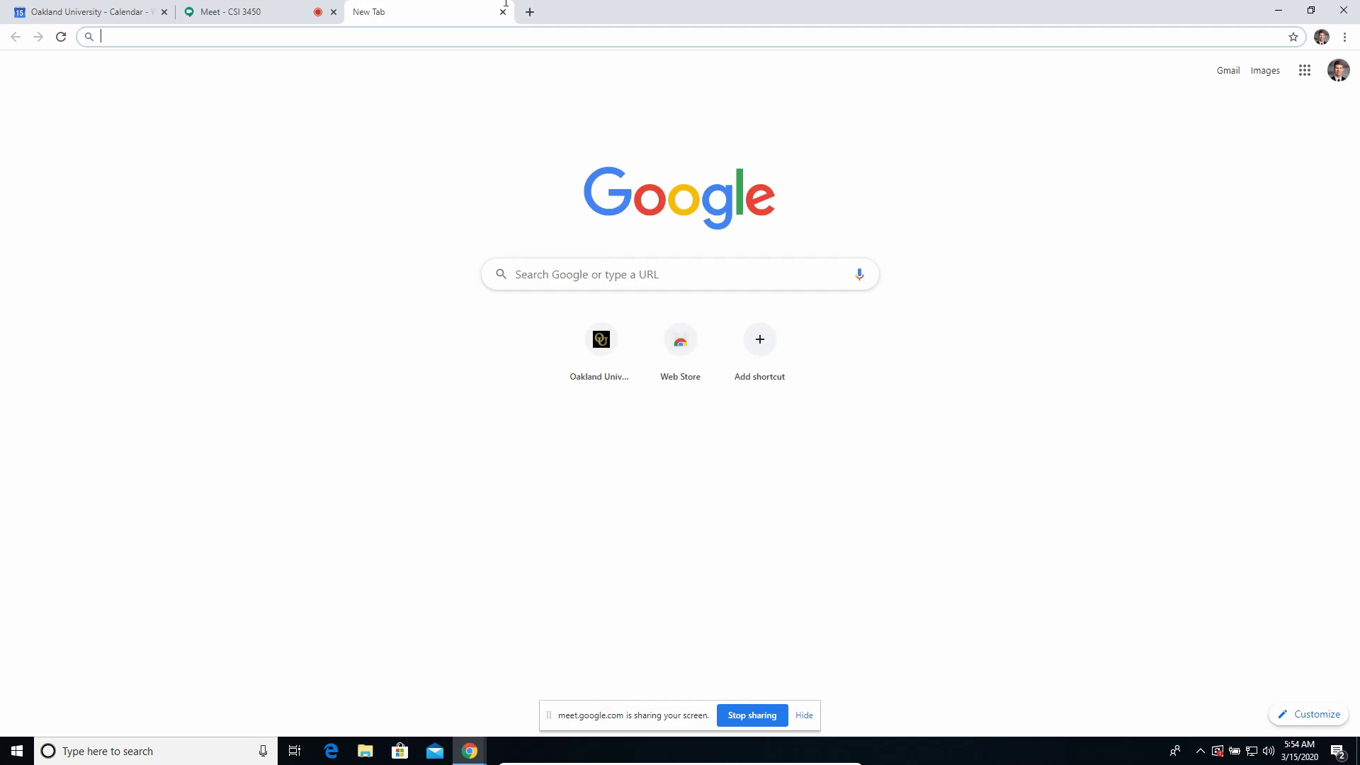
{"action": "left_click", "coordinate": [269, 10]}
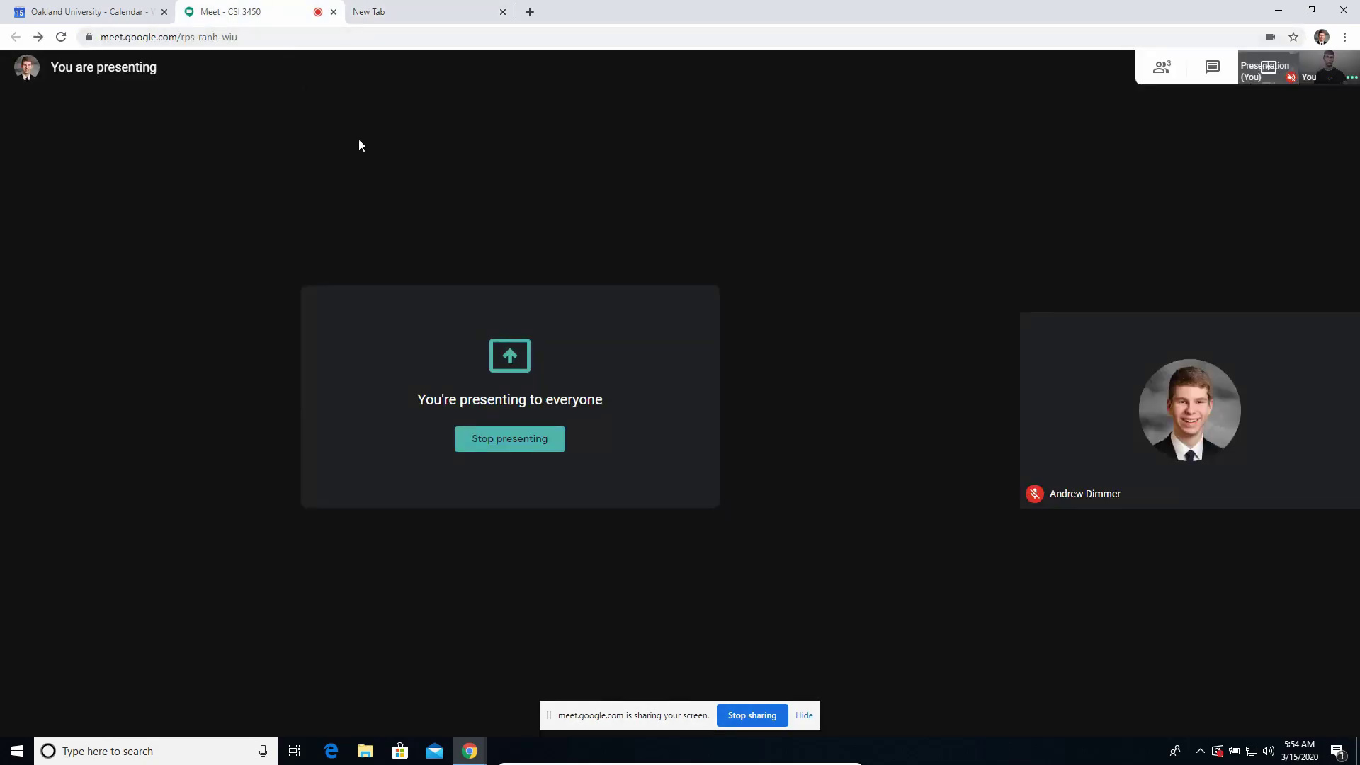
{"action": "left_click", "coordinate": [520, 448]}
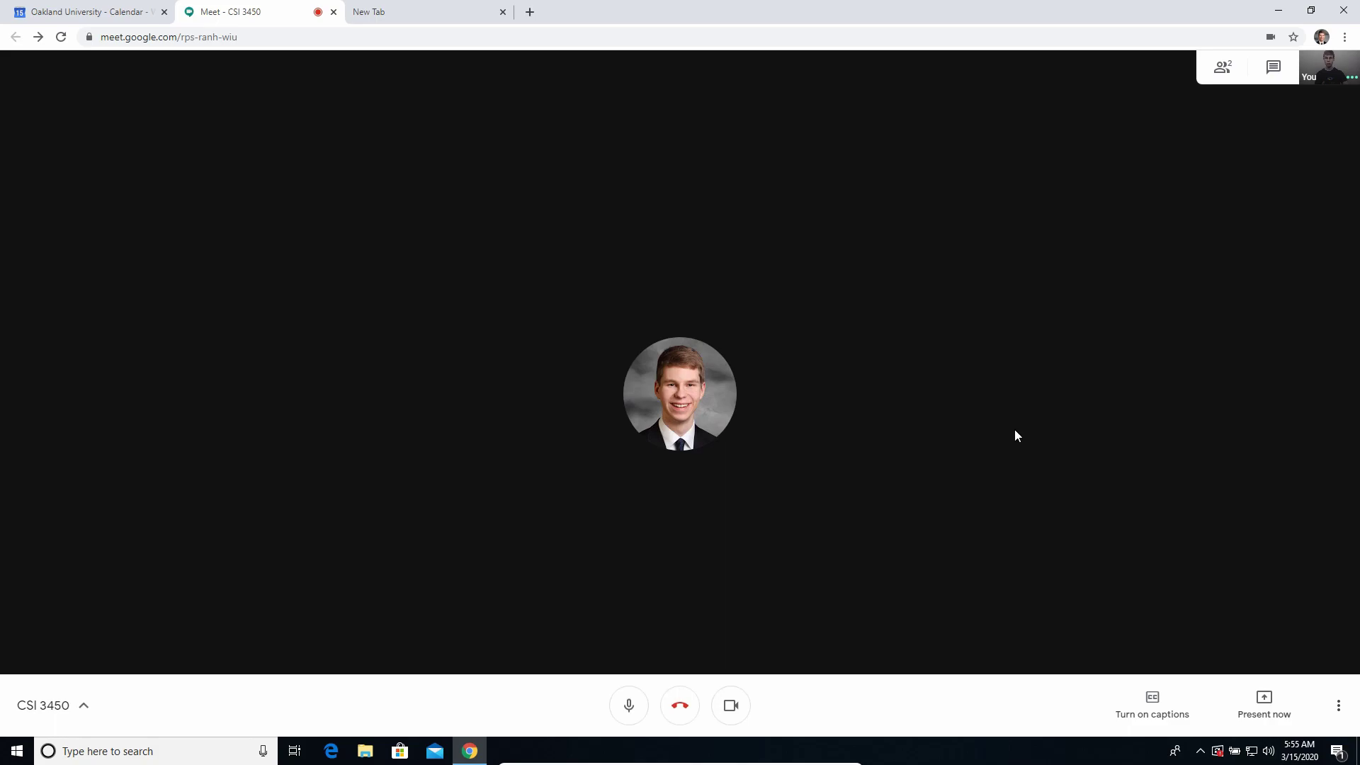
Step: Look at the additional meeting options and leave the CSI 3450 call
{"action": "left_click", "coordinate": [1338, 708]}
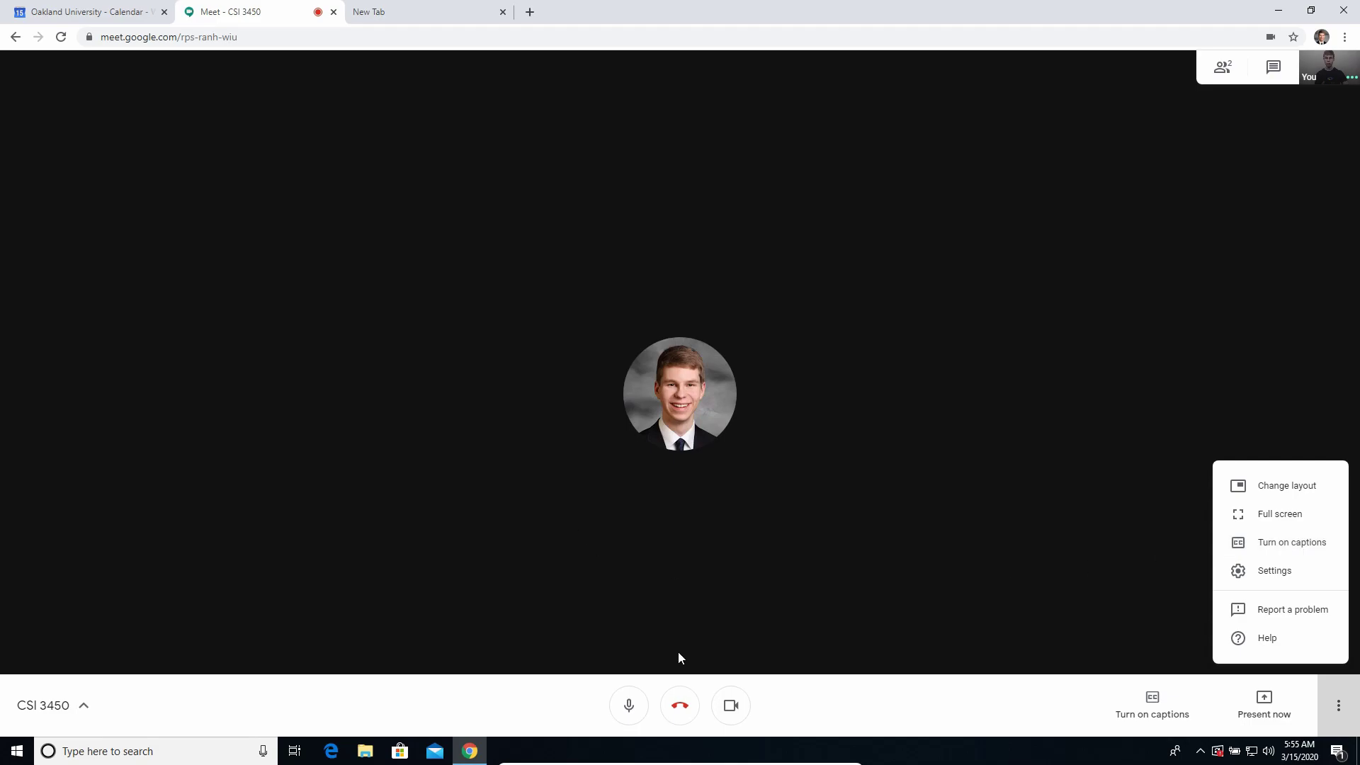
{"action": "left_click", "coordinate": [681, 707]}
{"action": "left_click", "coordinate": [682, 707]}
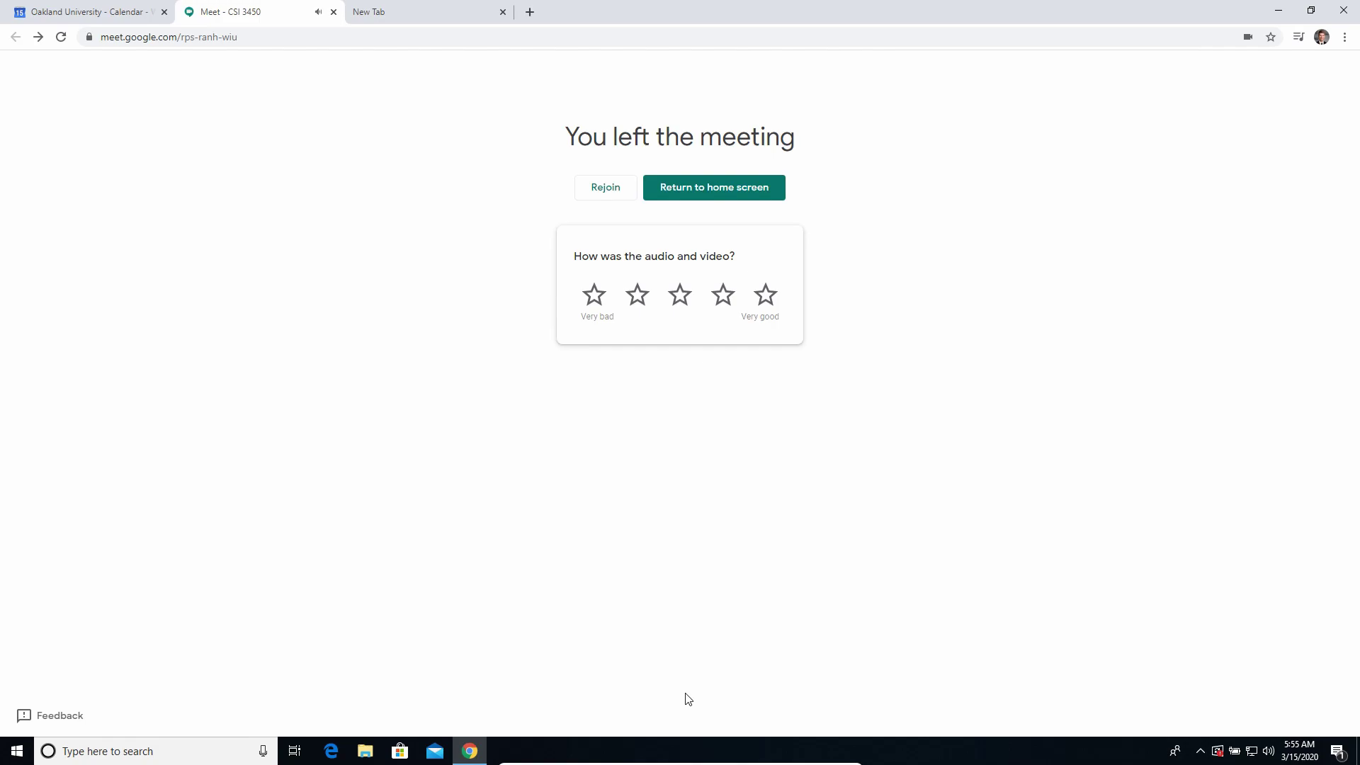